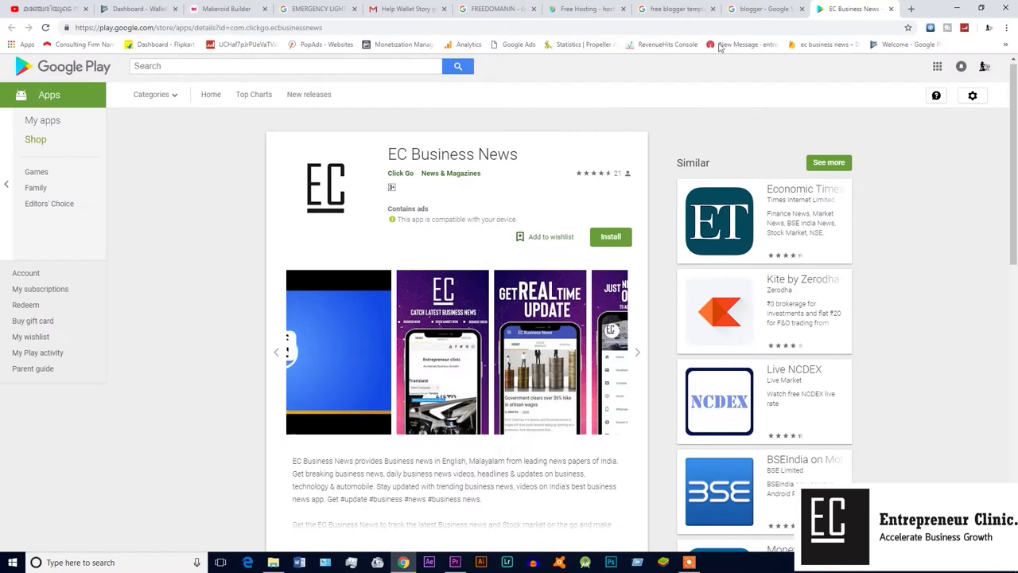
Open the Blogger site from the Google results for "blogger" and sign in with a Google account.
{"action": "left_click", "coordinate": [763, 10]}
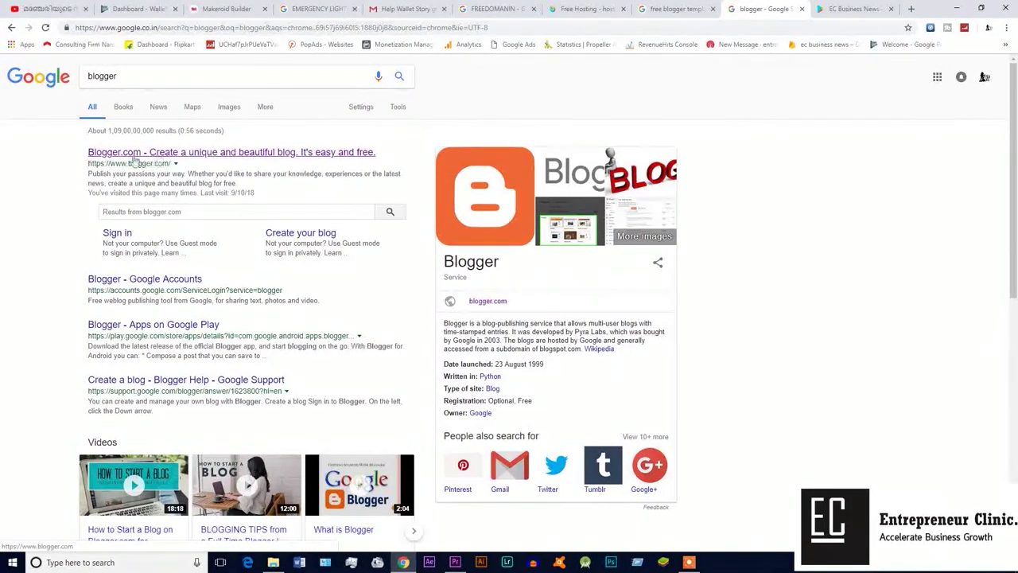
{"action": "left_click", "coordinate": [284, 156]}
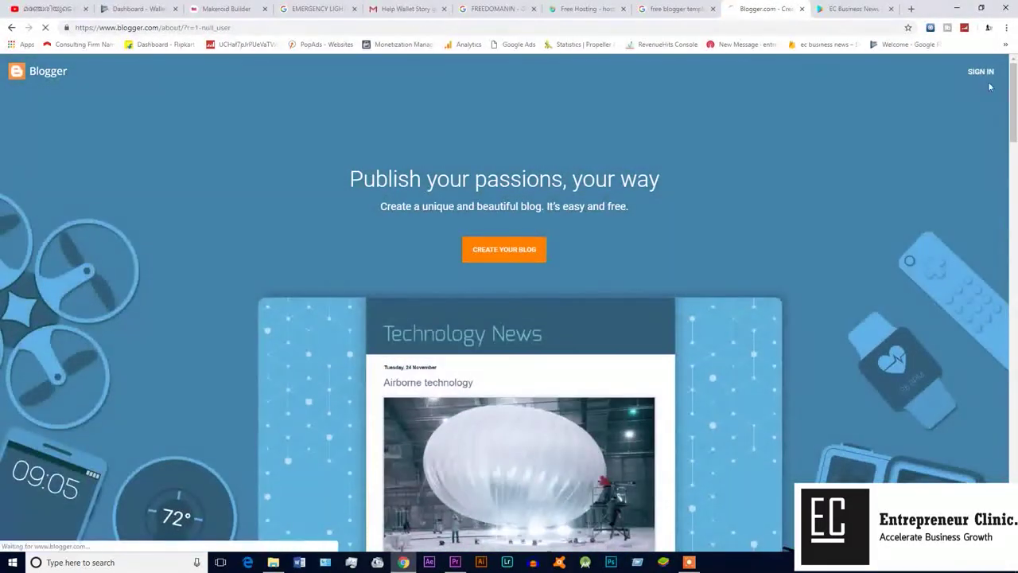
{"action": "left_click", "coordinate": [981, 71]}
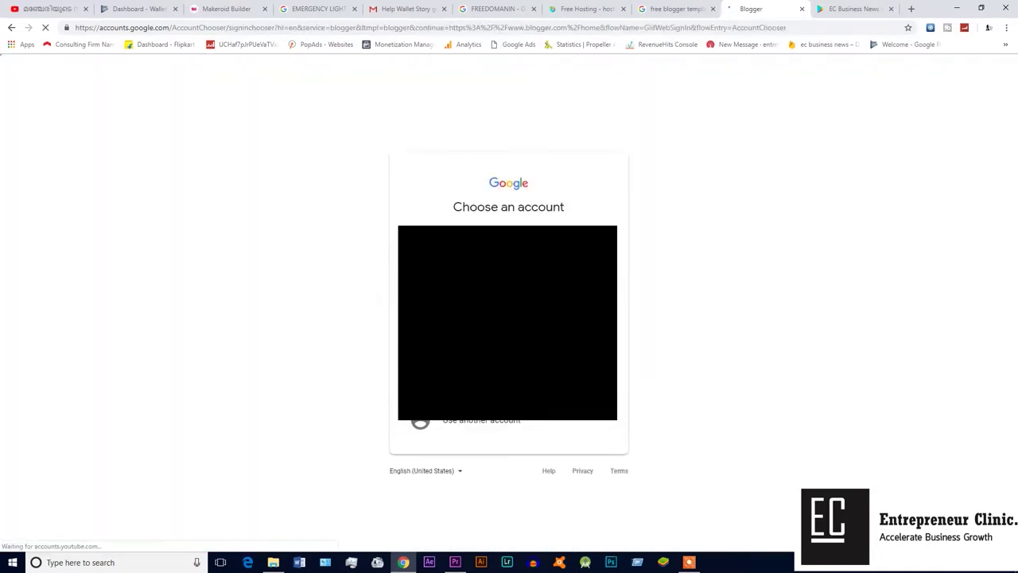
{"action": "left_click", "coordinate": [477, 422]}
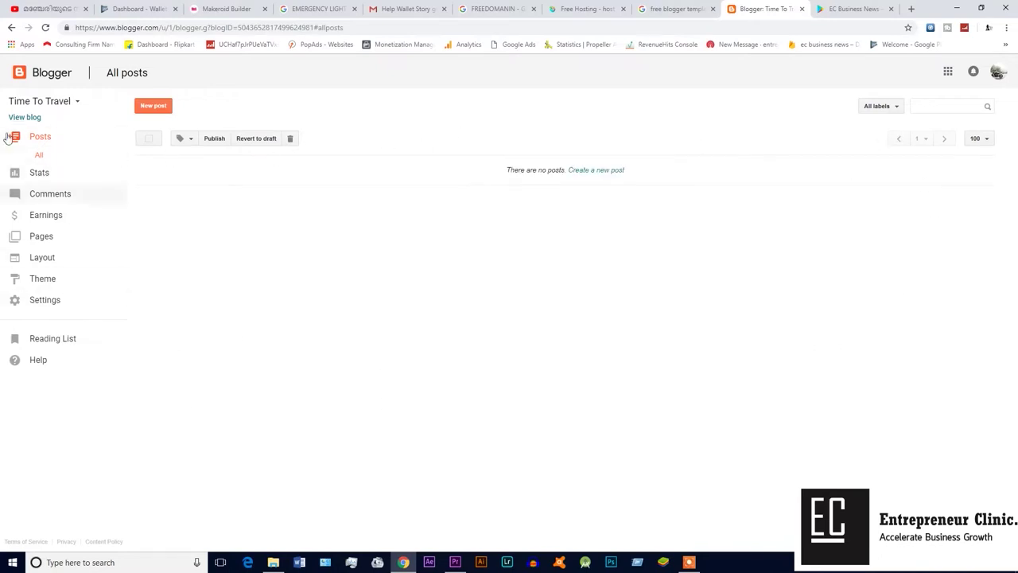
Start a new blog with the title "example" and the address example105.blogspot.com.
{"action": "left_click", "coordinate": [76, 102]}
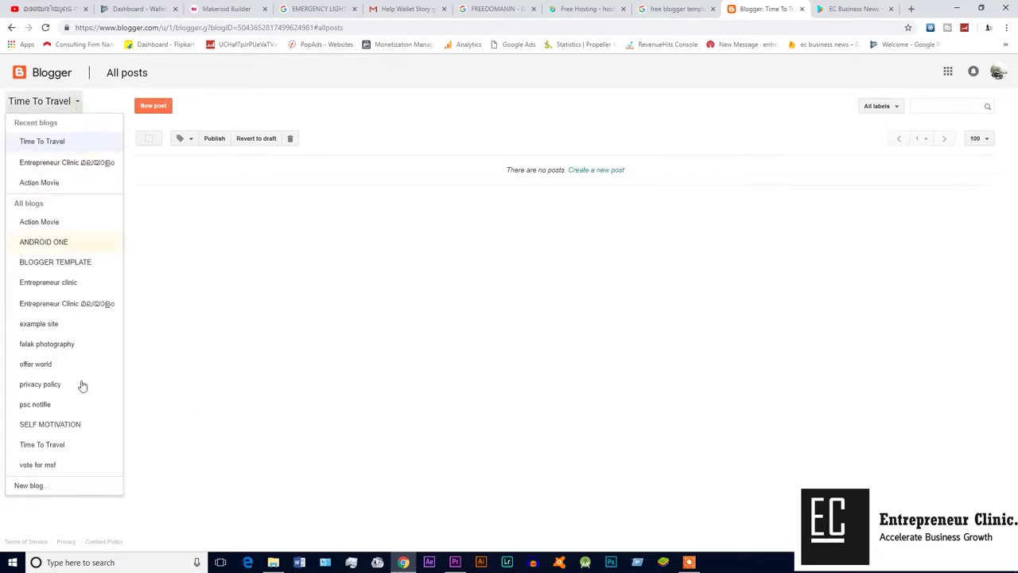
{"action": "left_click", "coordinate": [45, 488]}
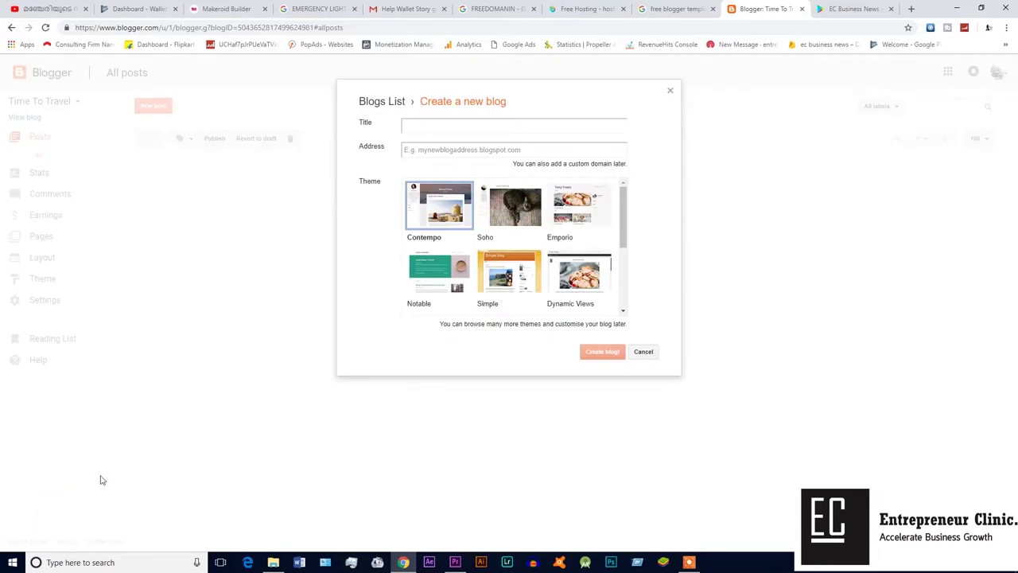
{"action": "left_click", "coordinate": [444, 124]}
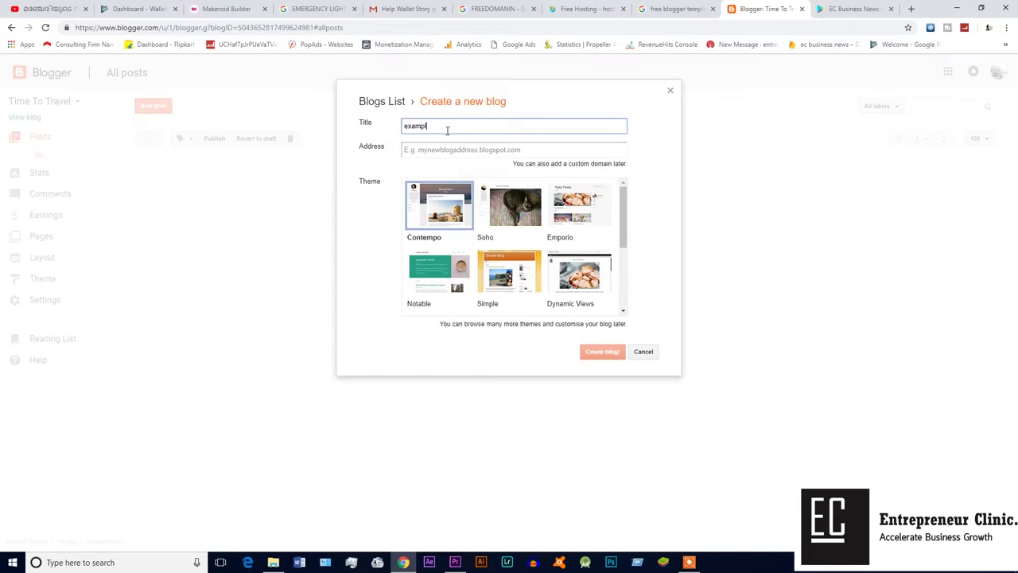
{"action": "left_click", "coordinate": [448, 148]}
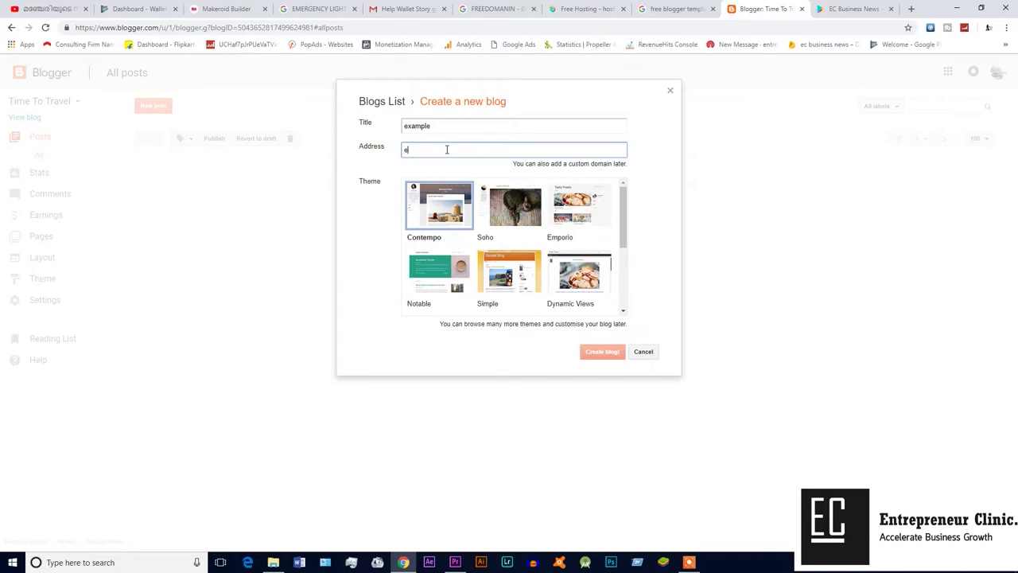
{"action": "type", "text": "xample15"}
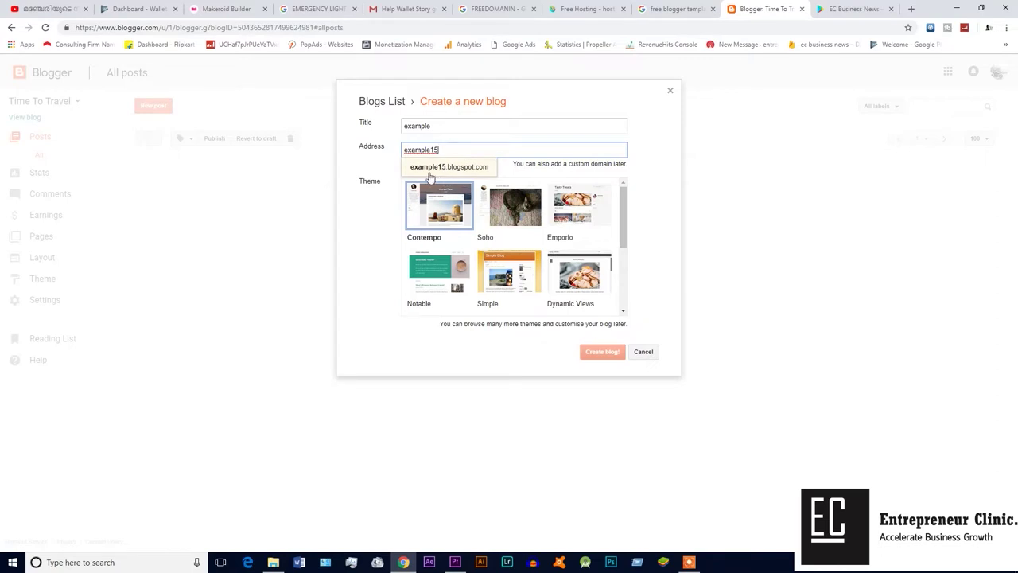
{"action": "left_click", "coordinate": [470, 168]}
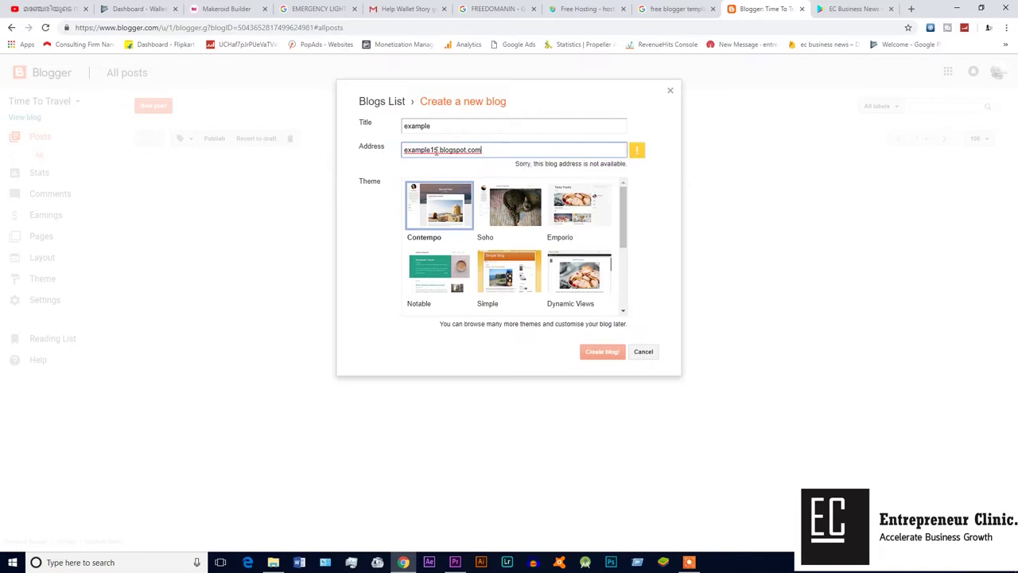
{"action": "key", "text": "BackSpace"}
{"action": "type", "text": "05"}
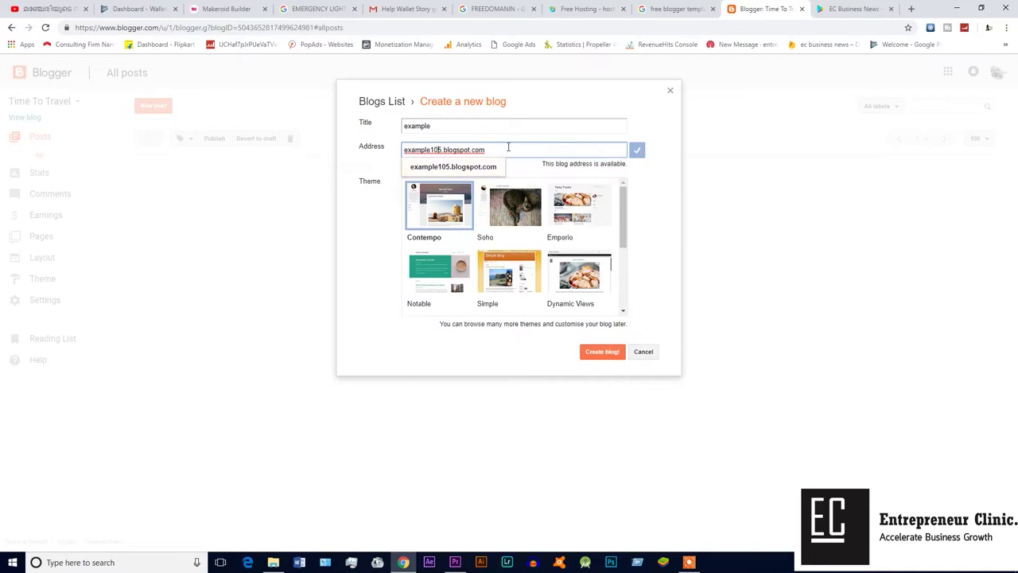
Look through the available themes, select Simple for the new blog, and cancel the blog's creation.
{"action": "scroll", "coordinate": [443, 231], "scroll_direction": "down", "scroll_amount": 5}
{"action": "scroll", "coordinate": [451, 243], "scroll_direction": "up", "scroll_amount": 5}
{"action": "scroll", "coordinate": [541, 283], "scroll_direction": "down", "scroll_amount": 5}
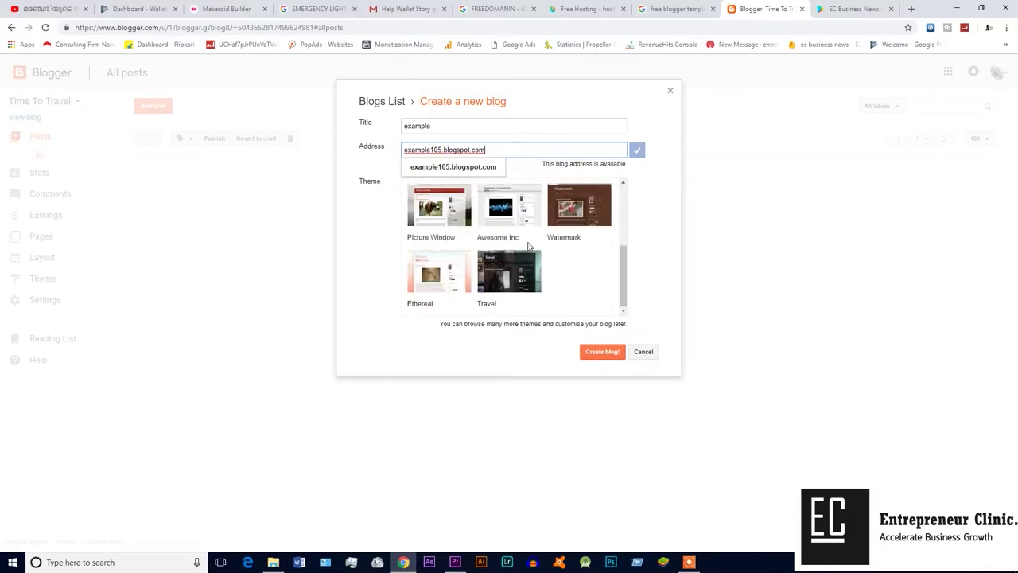
{"action": "scroll", "coordinate": [495, 227], "scroll_direction": "up", "scroll_amount": 1}
{"action": "left_click", "coordinate": [507, 221]}
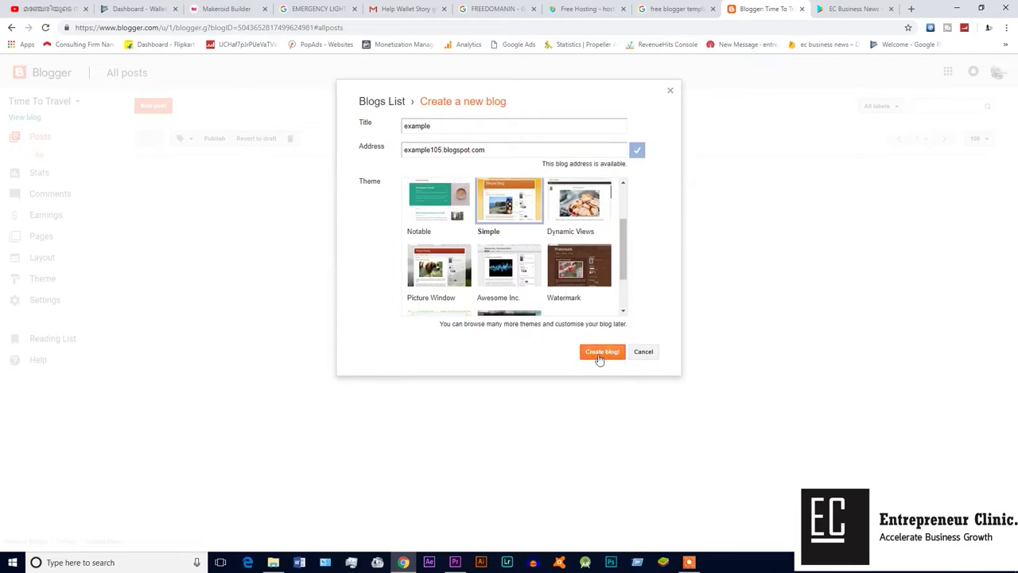
{"action": "left_click", "coordinate": [643, 351]}
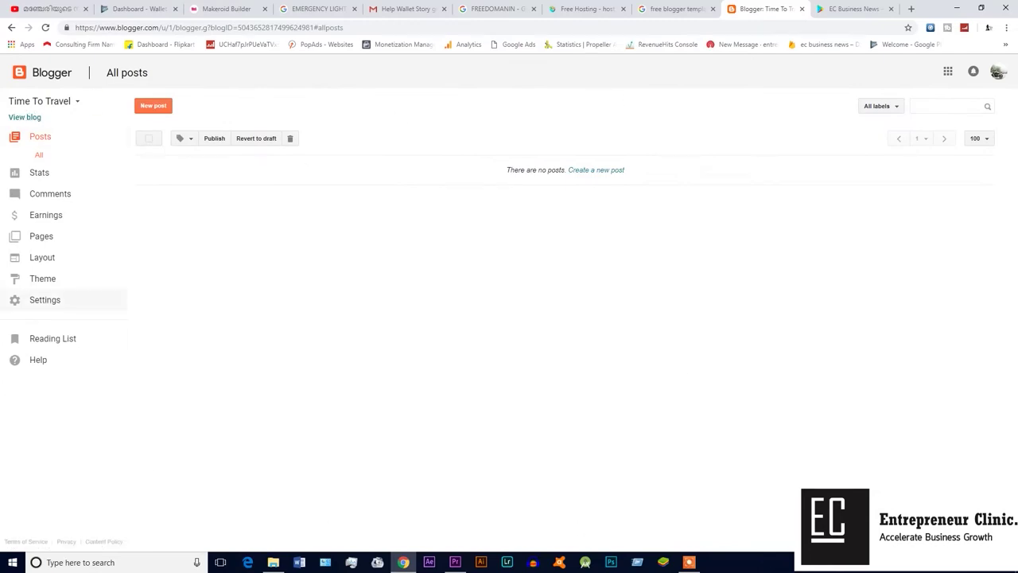
Open the theme backup and restore options of the Time To Travel blog.
{"action": "left_click", "coordinate": [65, 303]}
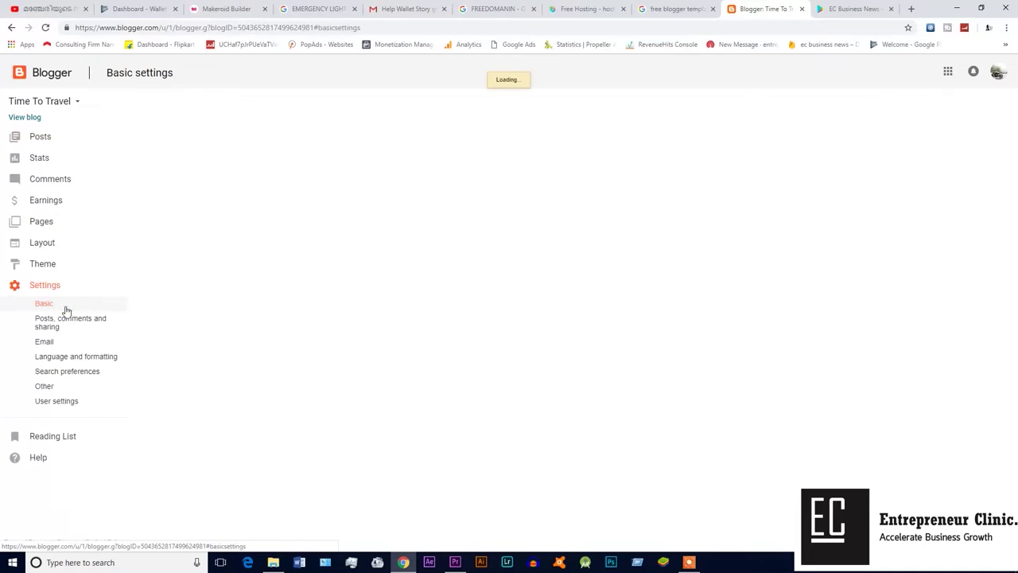
{"action": "left_click", "coordinate": [48, 264]}
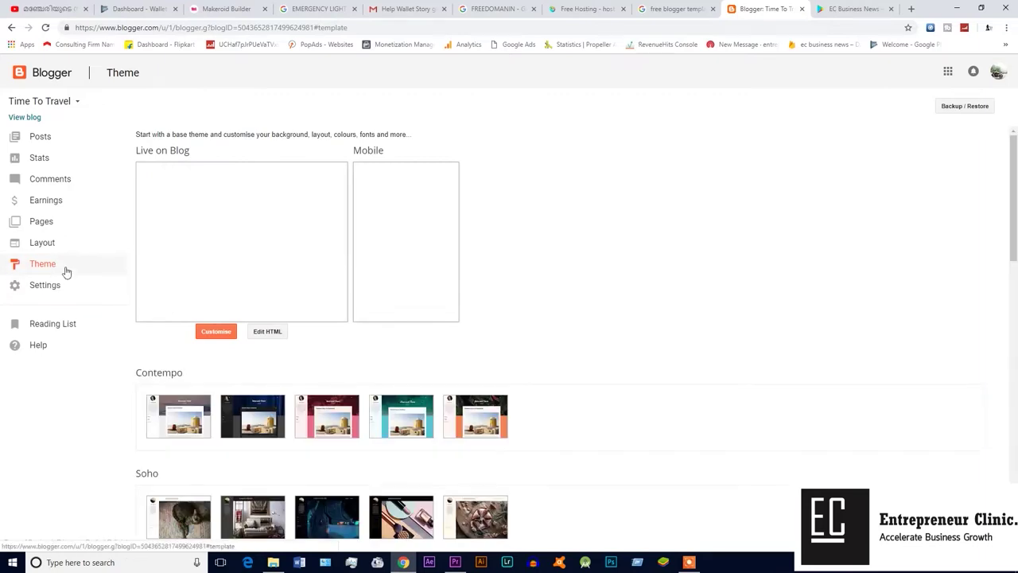
{"action": "left_click", "coordinate": [964, 106]}
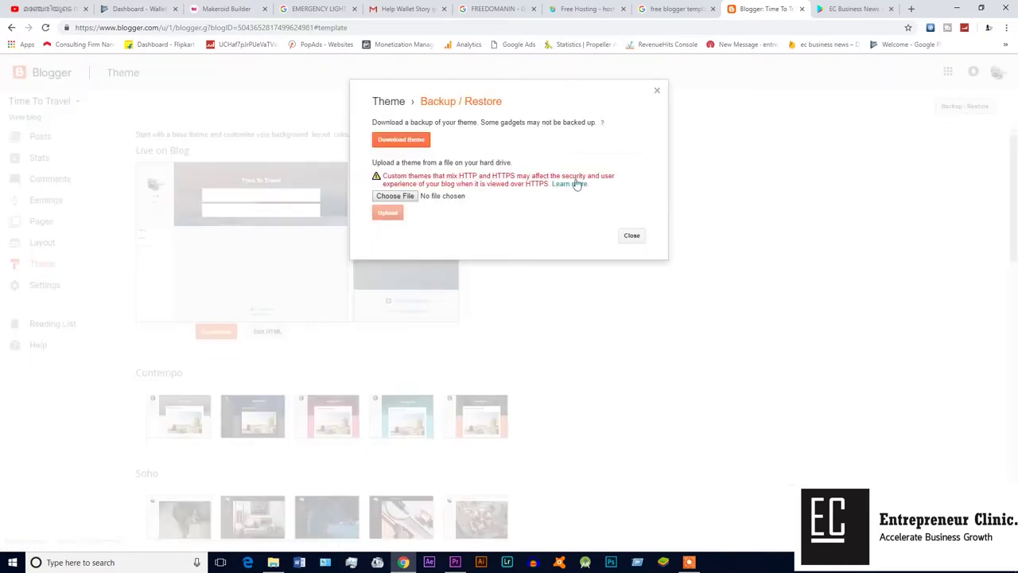
Return to the "free blogger templates" search results and open Colorlib's article on the 45 best free responsive Blogger templates.
{"action": "left_click", "coordinate": [677, 10]}
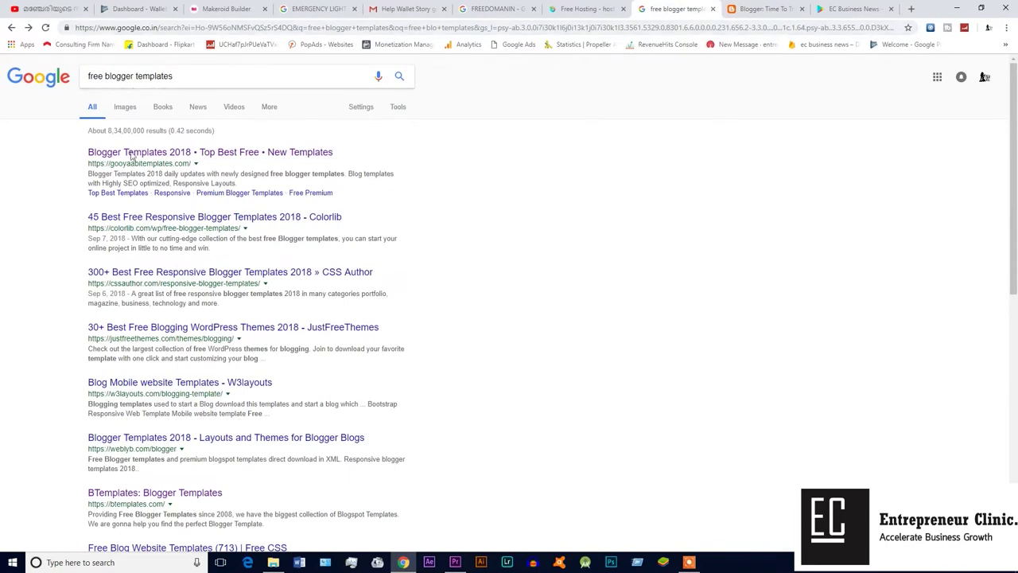
{"action": "scroll", "coordinate": [217, 400], "scroll_direction": "down", "scroll_amount": 2}
{"action": "scroll", "coordinate": [217, 400], "scroll_direction": "up", "scroll_amount": 1}
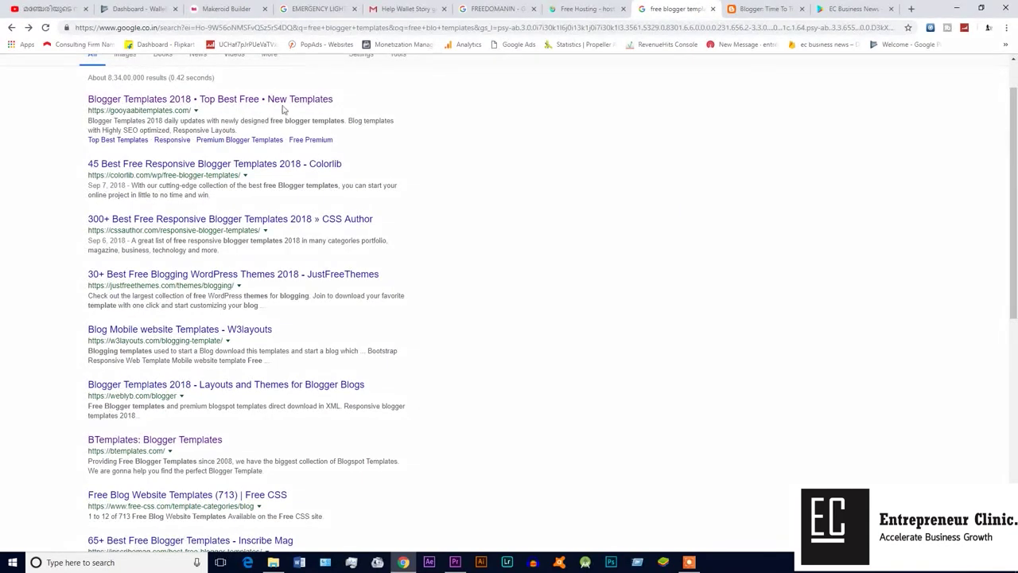
{"action": "left_click", "coordinate": [273, 166]}
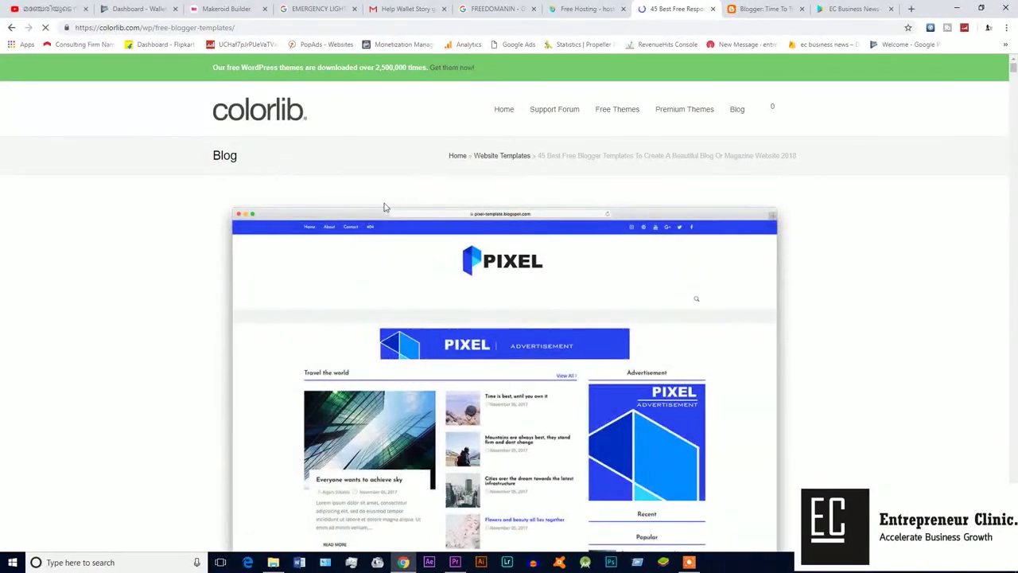
Browse the templates in the Colorlib article and examine the Newcon news and magazine template.
{"action": "scroll", "coordinate": [667, 488], "scroll_direction": "down", "scroll_amount": 15}
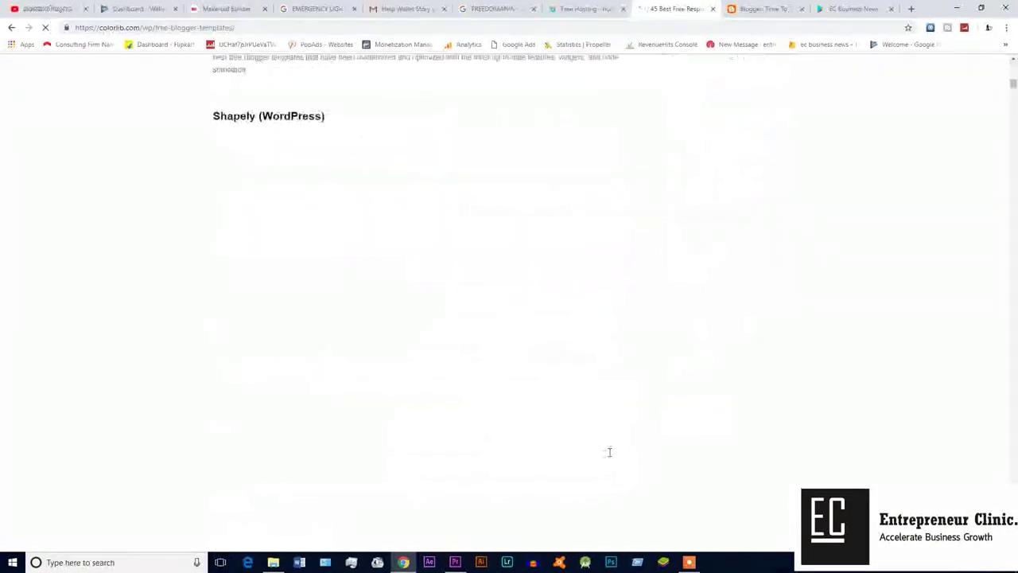
{"action": "scroll", "coordinate": [610, 457], "scroll_direction": "up", "scroll_amount": 15}
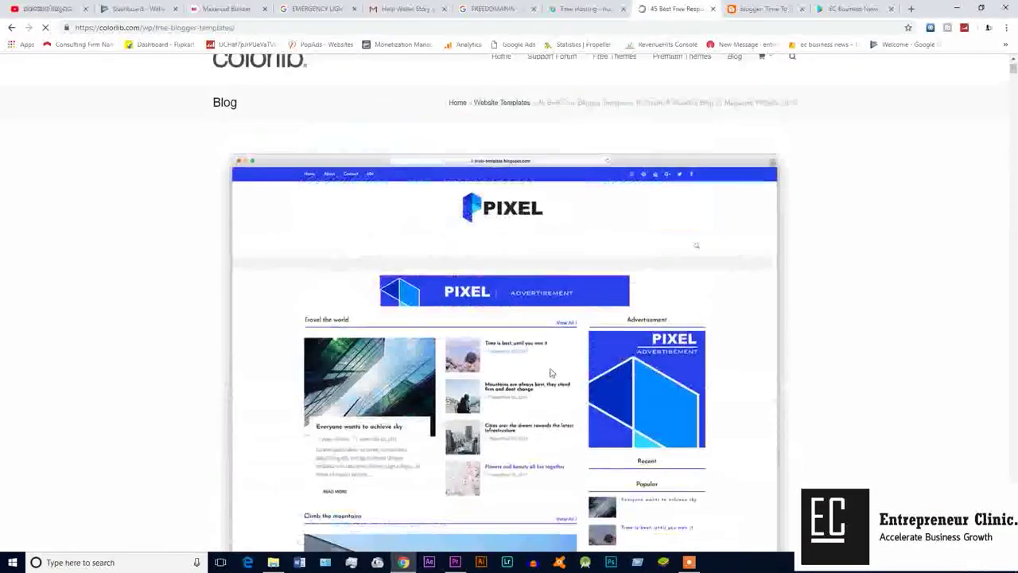
{"action": "scroll", "coordinate": [559, 373], "scroll_direction": "down", "scroll_amount": 15}
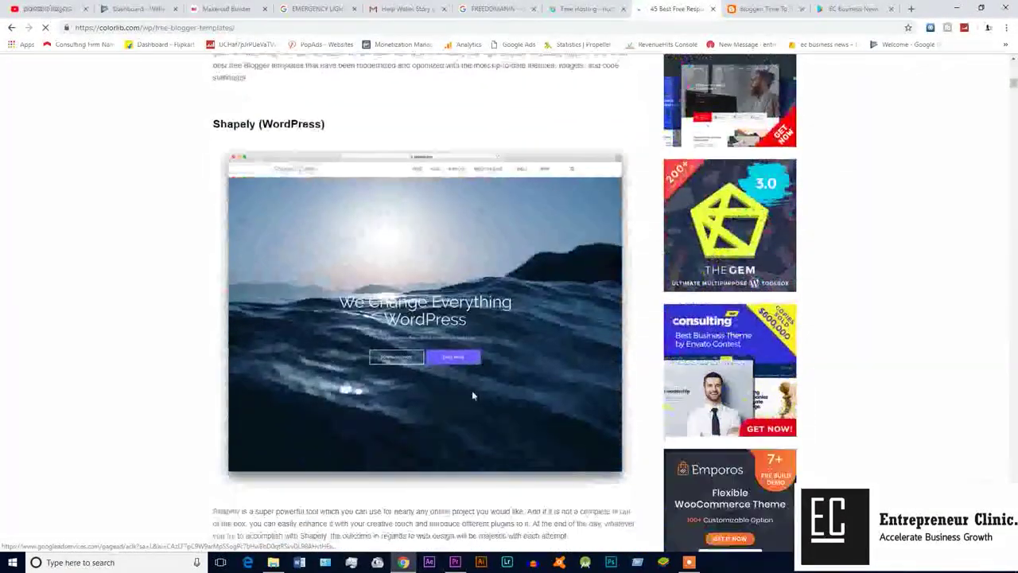
{"action": "scroll", "coordinate": [473, 395], "scroll_direction": "down", "scroll_amount": 15}
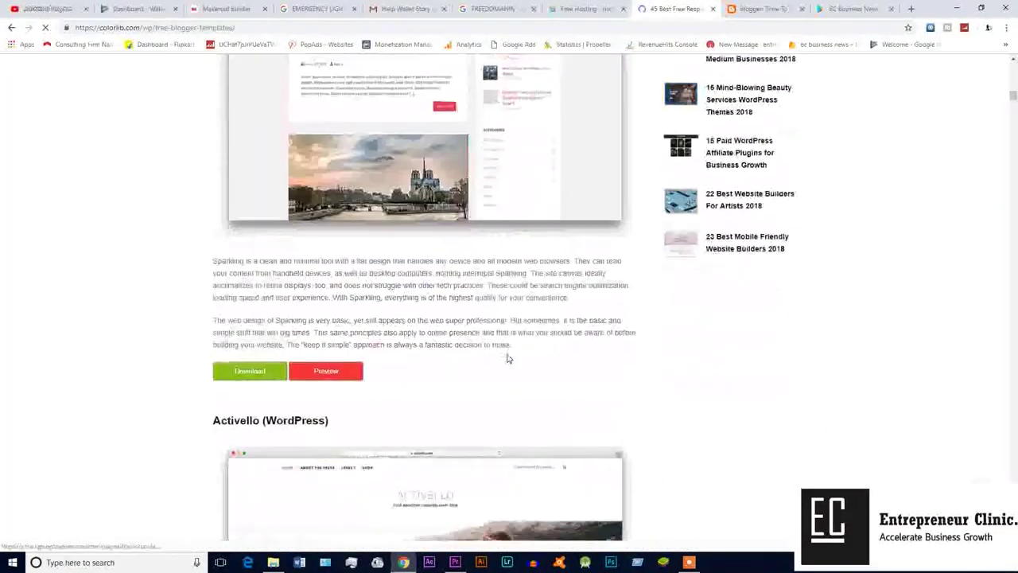
{"action": "scroll", "coordinate": [507, 356], "scroll_direction": "up", "scroll_amount": 2}
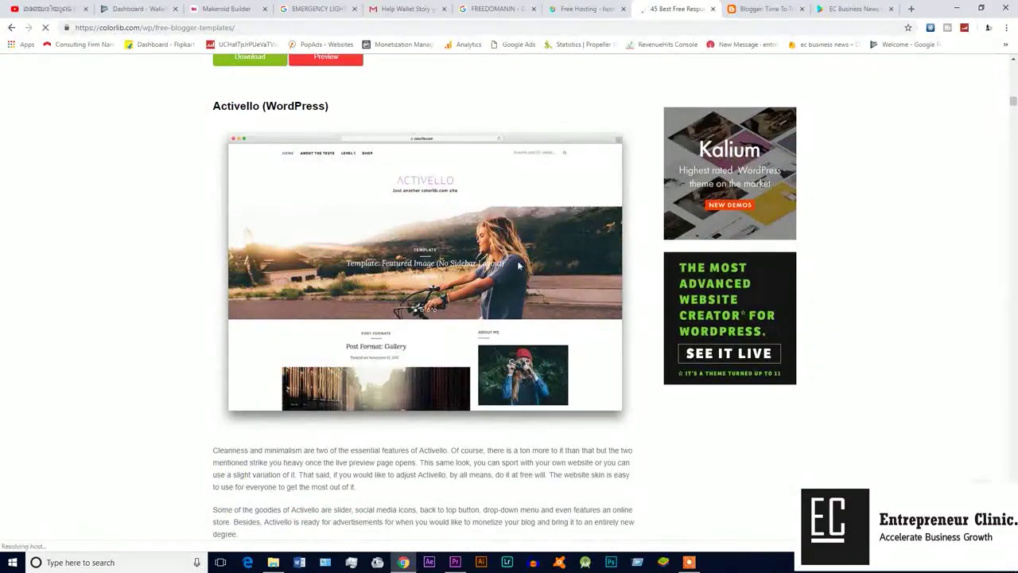
{"action": "scroll", "coordinate": [430, 310], "scroll_direction": "down", "scroll_amount": 8}
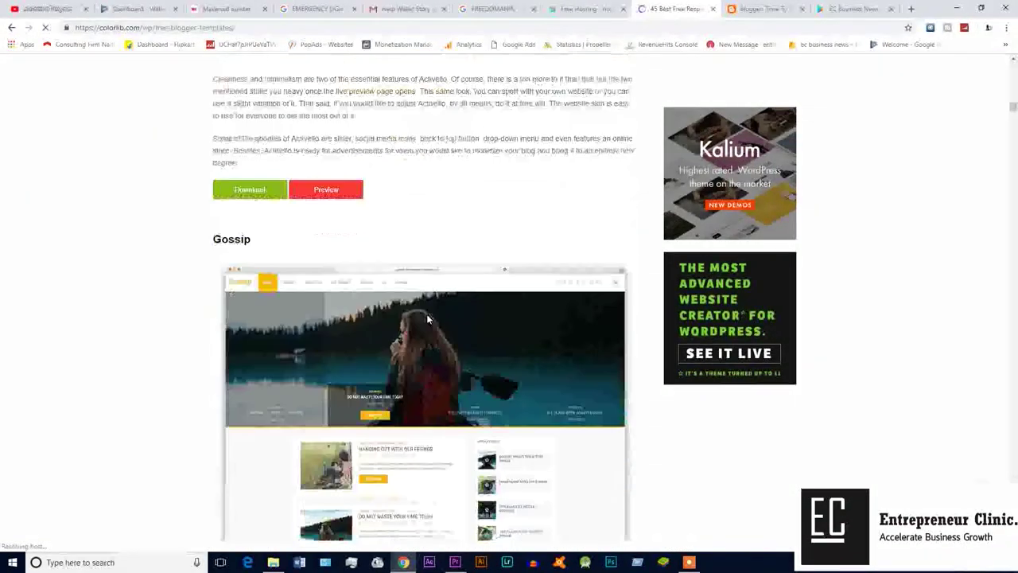
{"action": "scroll", "coordinate": [378, 362], "scroll_direction": "down", "scroll_amount": 6}
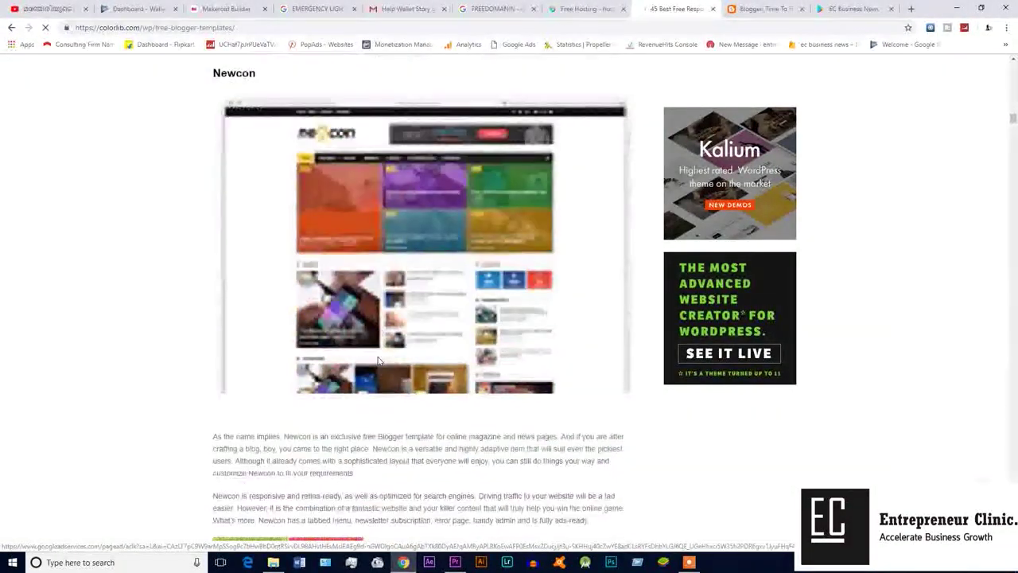
{"action": "scroll", "coordinate": [510, 293], "scroll_direction": "down", "scroll_amount": 3}
{"action": "scroll", "coordinate": [449, 270], "scroll_direction": "up", "scroll_amount": 4}
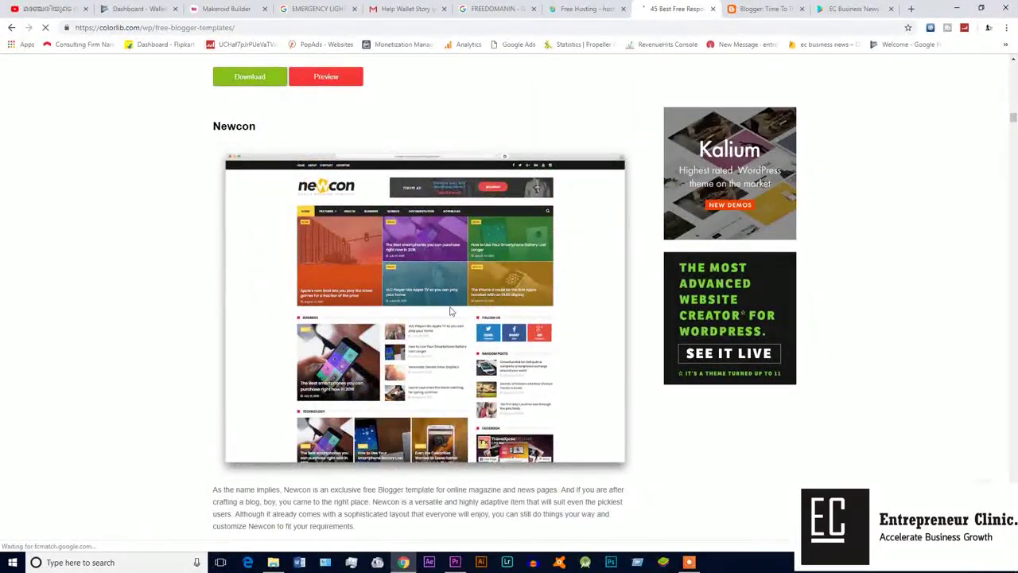
{"action": "scroll", "coordinate": [450, 310], "scroll_direction": "down", "scroll_amount": 3}
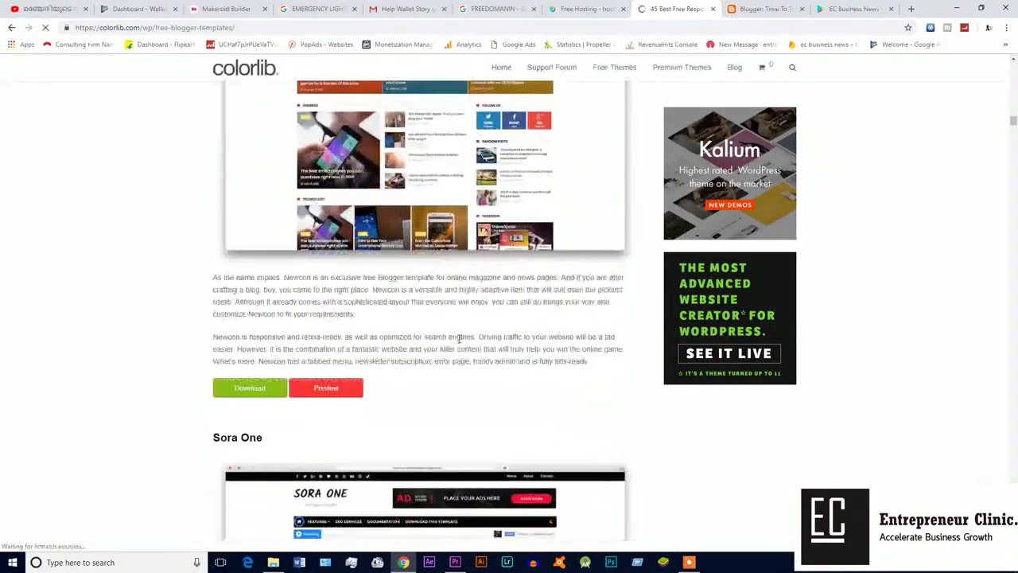
Download the free version of the Newcon template through ThemeXpose and Box, and open the downloaded zip archive in WinRAR.
{"action": "left_click", "coordinate": [263, 390]}
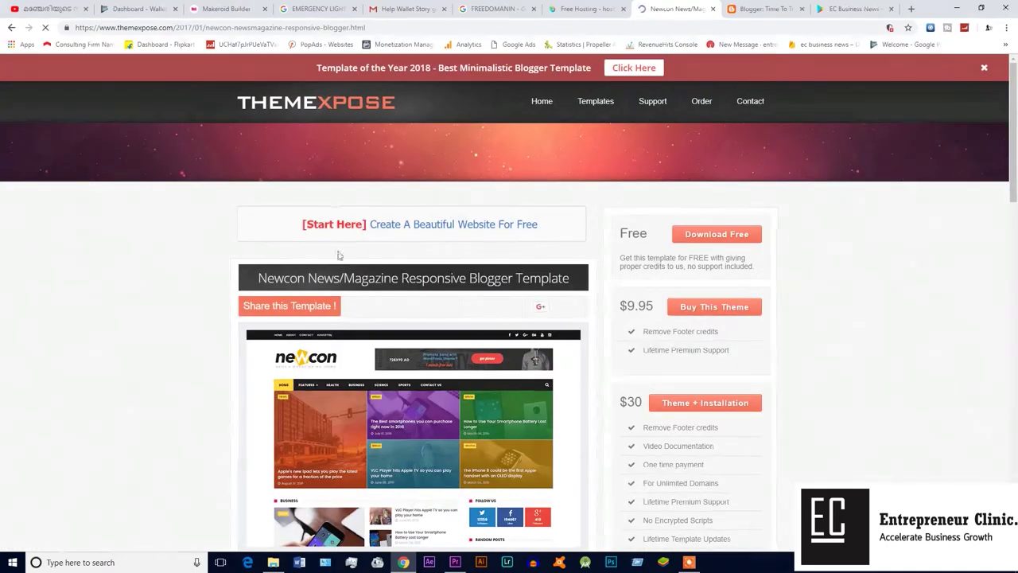
{"action": "left_click", "coordinate": [737, 239]}
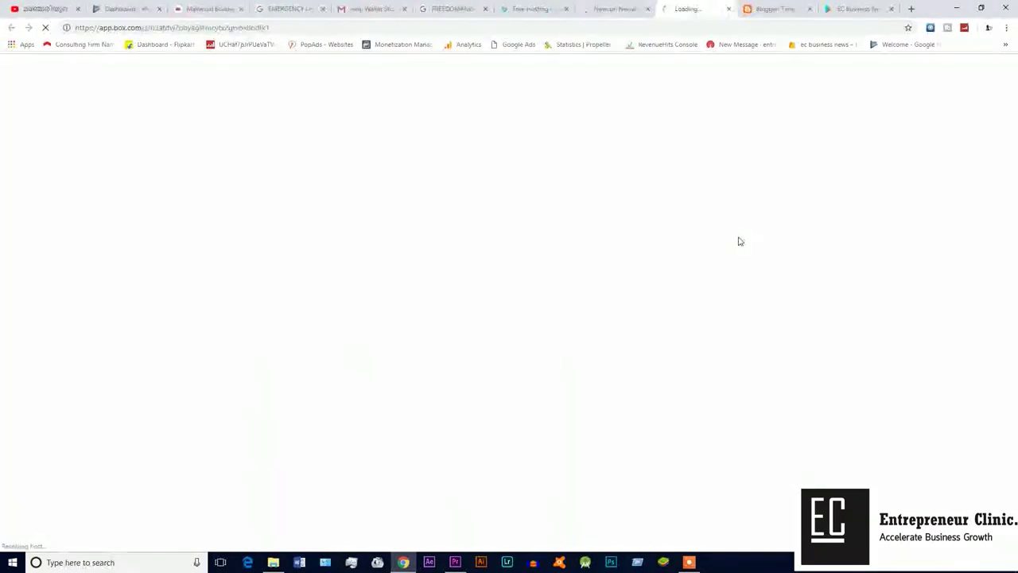
{"action": "left_click", "coordinate": [609, 9]}
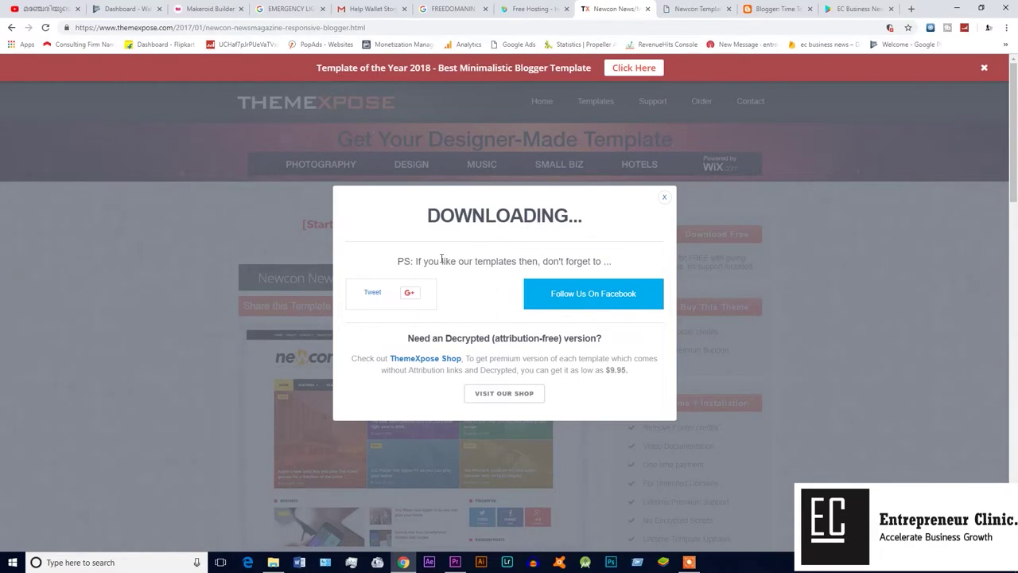
{"action": "left_click", "coordinate": [698, 8]}
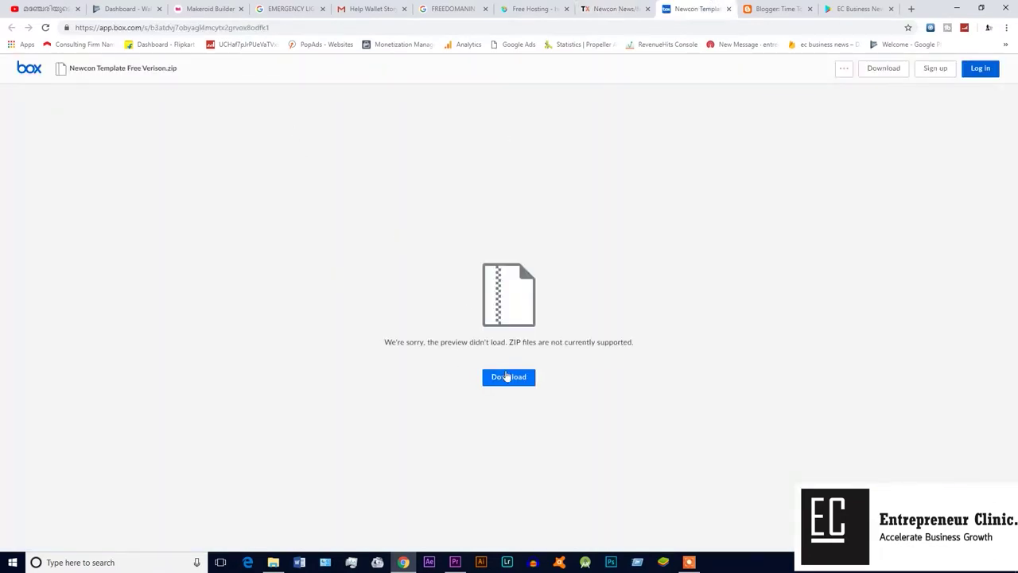
{"action": "left_click", "coordinate": [505, 378]}
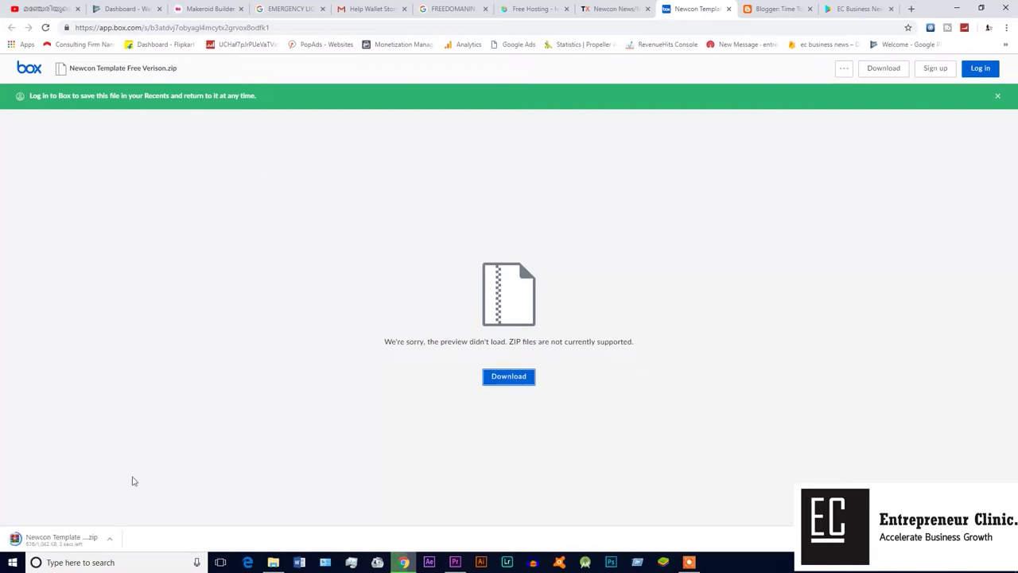
{"action": "left_click", "coordinate": [80, 539]}
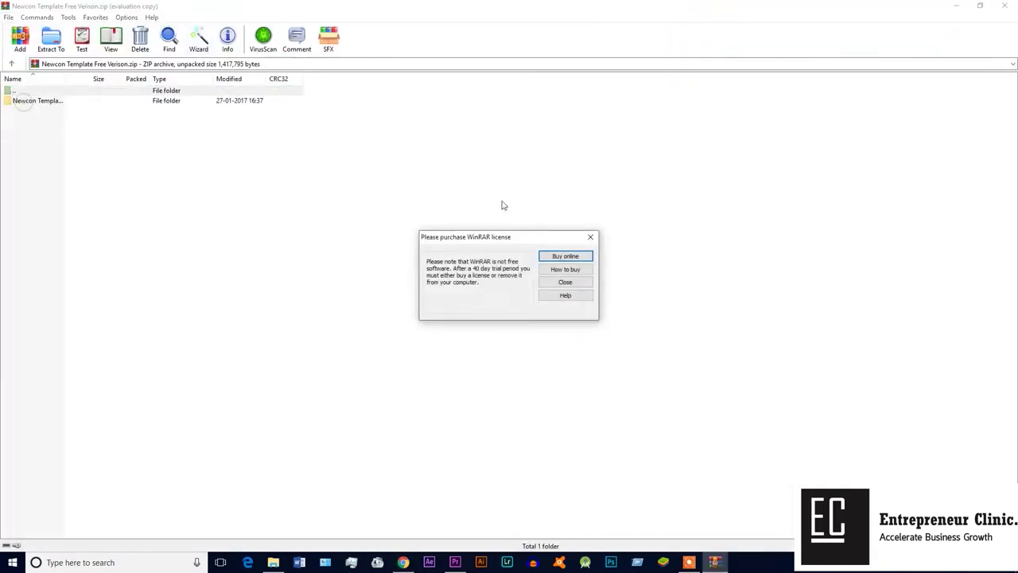
Extract the Newcon template folder from the zip archive to the Desktop and close WinRAR.
{"action": "left_click", "coordinate": [587, 237]}
{"action": "left_click", "coordinate": [71, 102]}
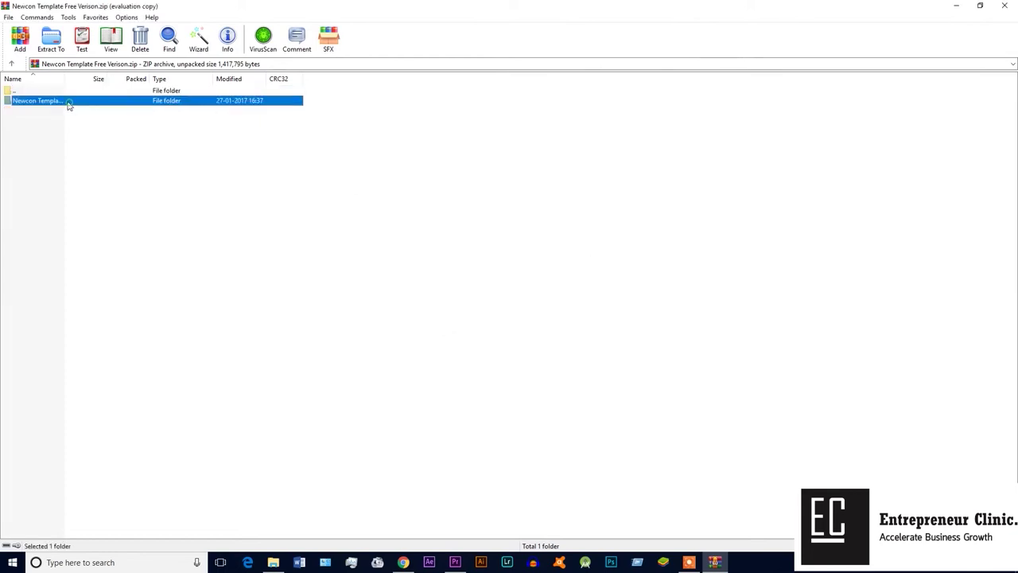
{"action": "left_click", "coordinate": [51, 38]}
{"action": "left_click", "coordinate": [547, 252]}
{"action": "left_click", "coordinate": [551, 260]}
{"action": "left_click", "coordinate": [538, 388]}
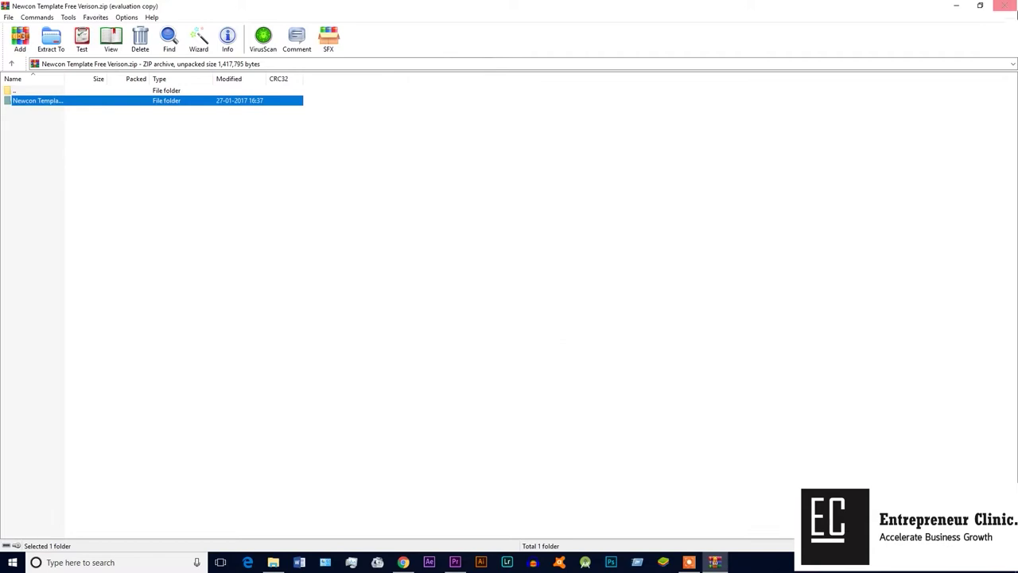
{"action": "left_click", "coordinate": [1004, 6]}
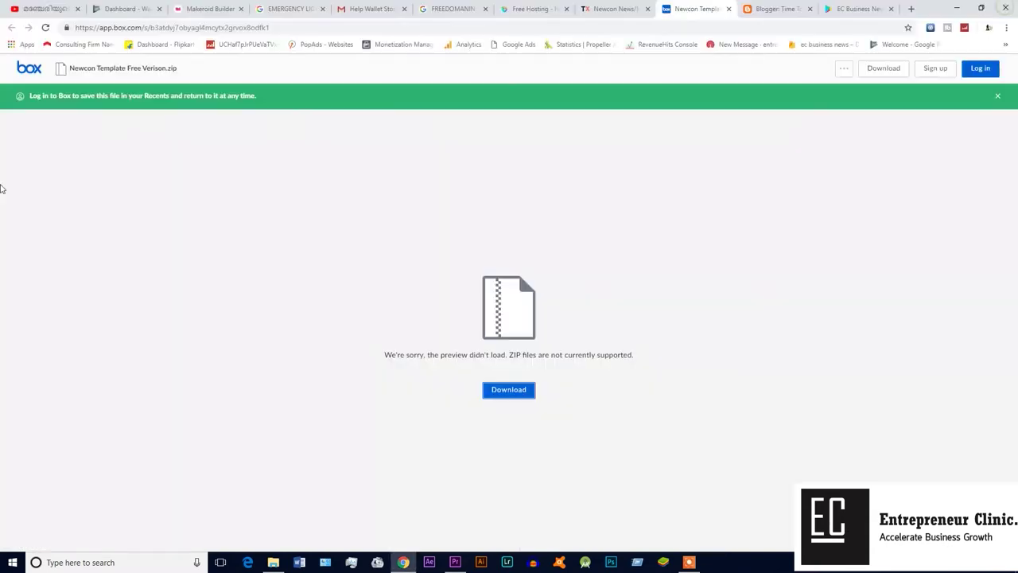
Examine the contents of the extracted Newcon Template folder on the desktop and return to Chrome.
{"action": "left_click", "coordinate": [957, 7]}
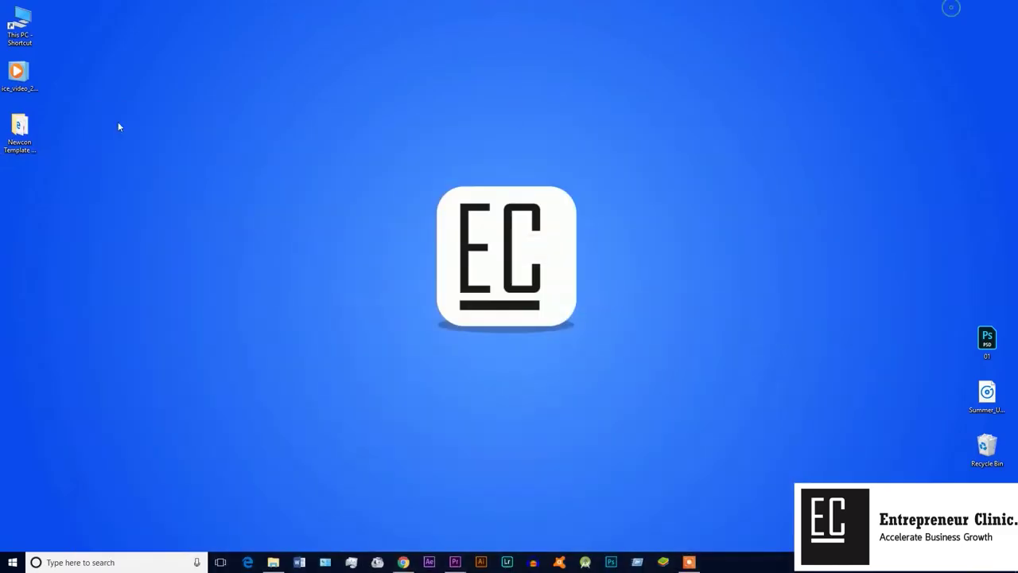
{"action": "double_click", "coordinate": [35, 139]}
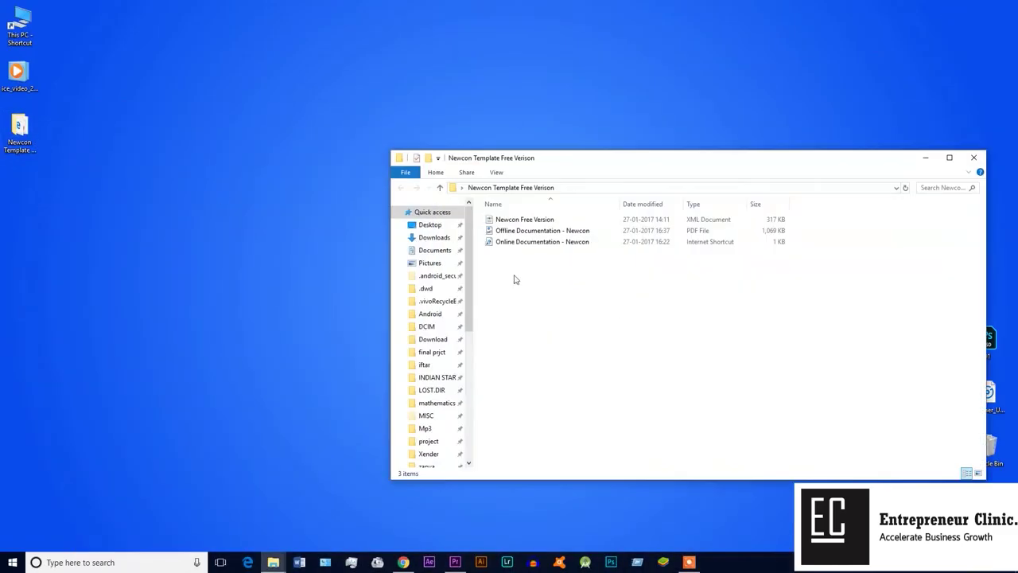
{"action": "left_click", "coordinate": [973, 158]}
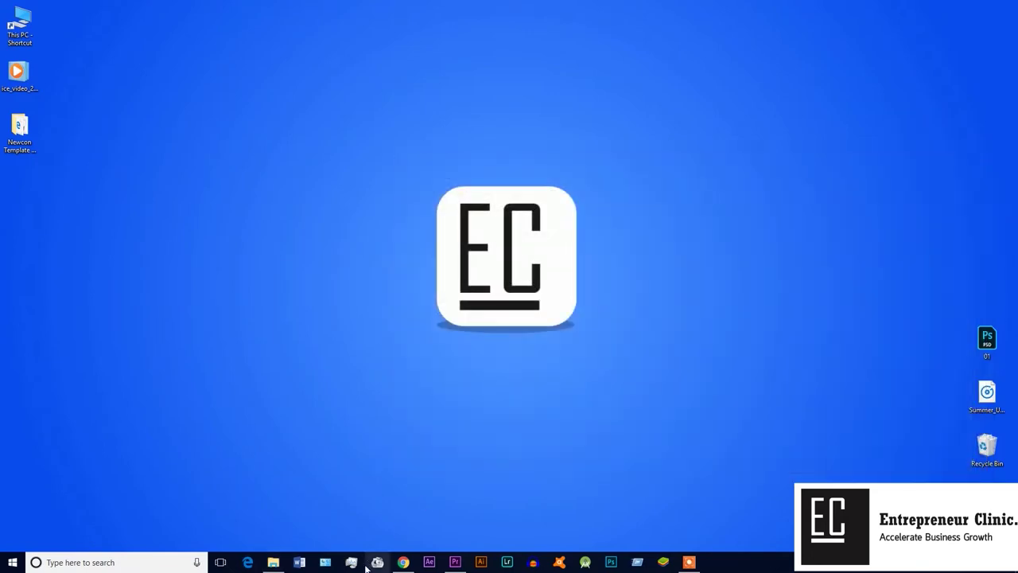
{"action": "left_click", "coordinate": [403, 562]}
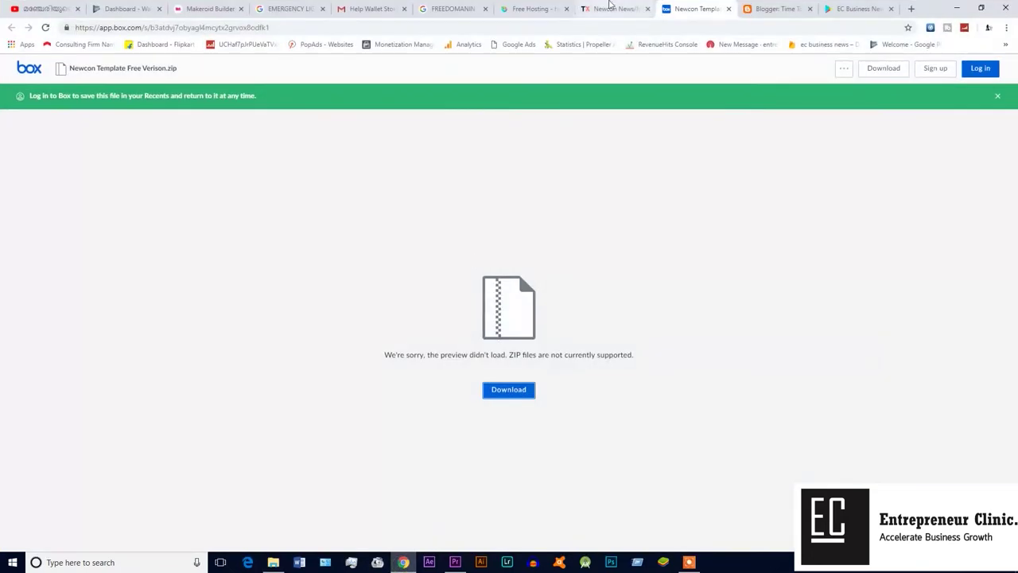
Upload Newcon Free Version.xml from the Newcon Template Free Verison folder as the Time To Travel blog's theme.
{"action": "left_click", "coordinate": [775, 9]}
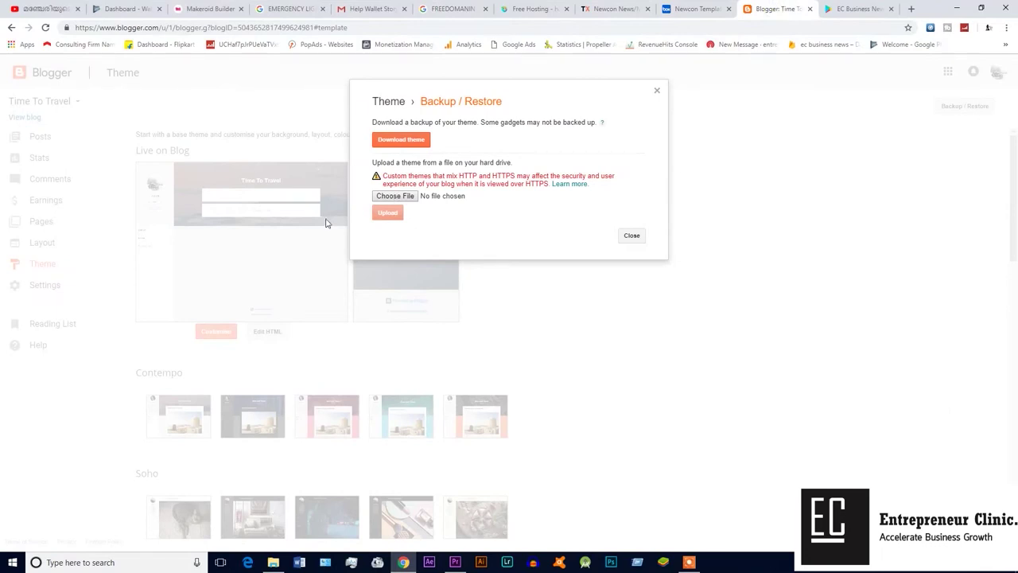
{"action": "left_click", "coordinate": [400, 197]}
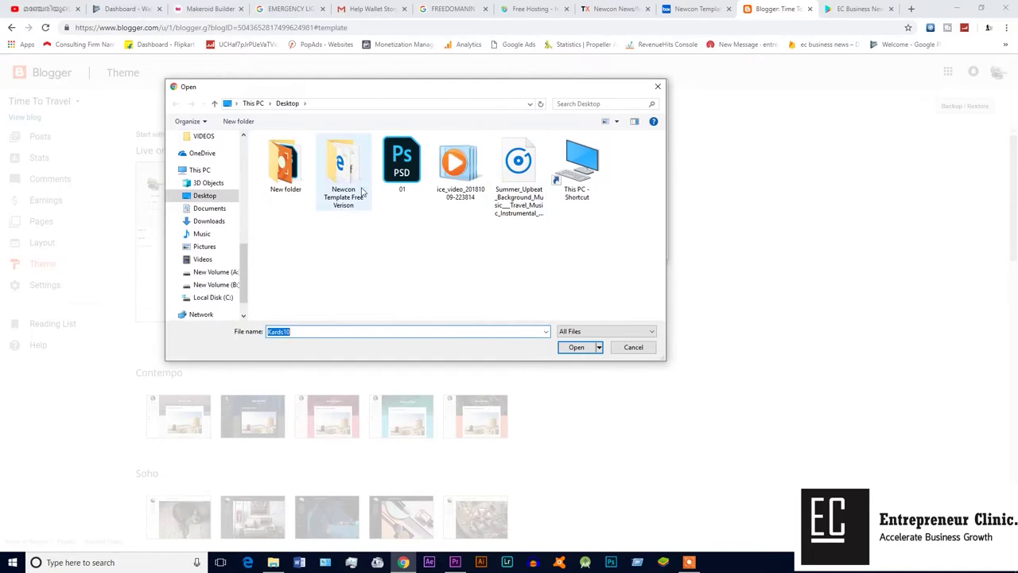
{"action": "double_click", "coordinate": [361, 191]}
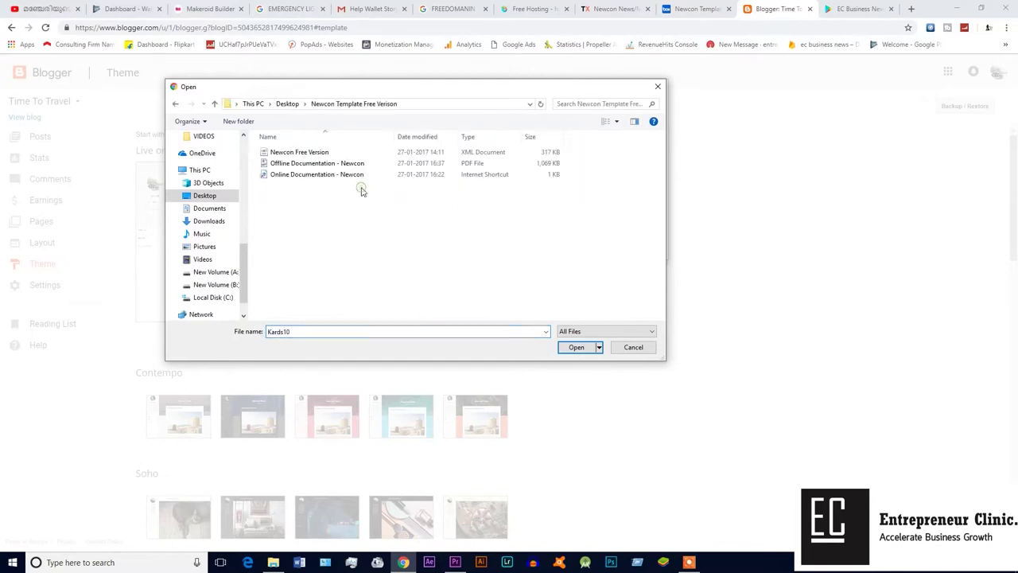
{"action": "left_click", "coordinate": [283, 156]}
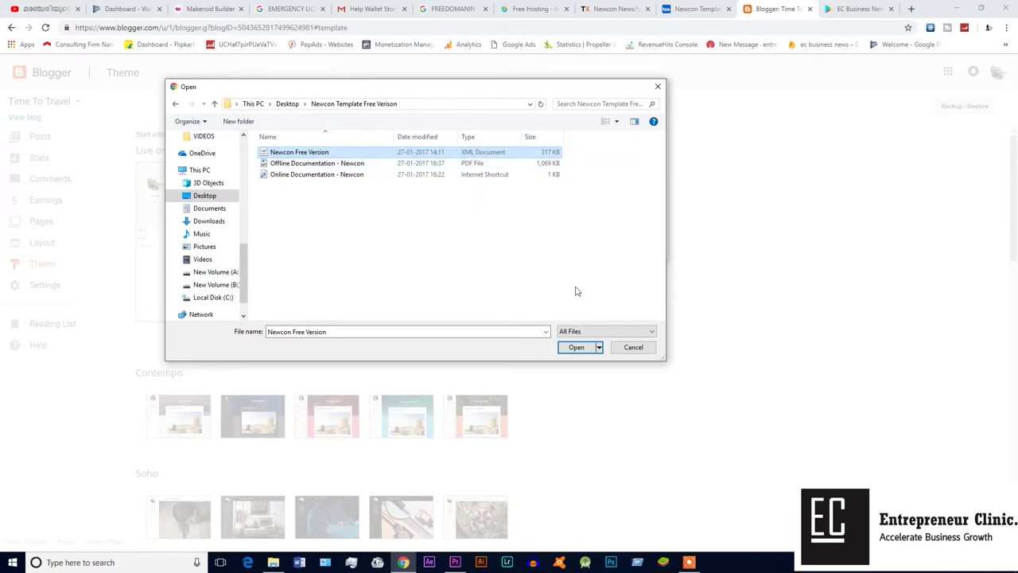
{"action": "left_click", "coordinate": [575, 347]}
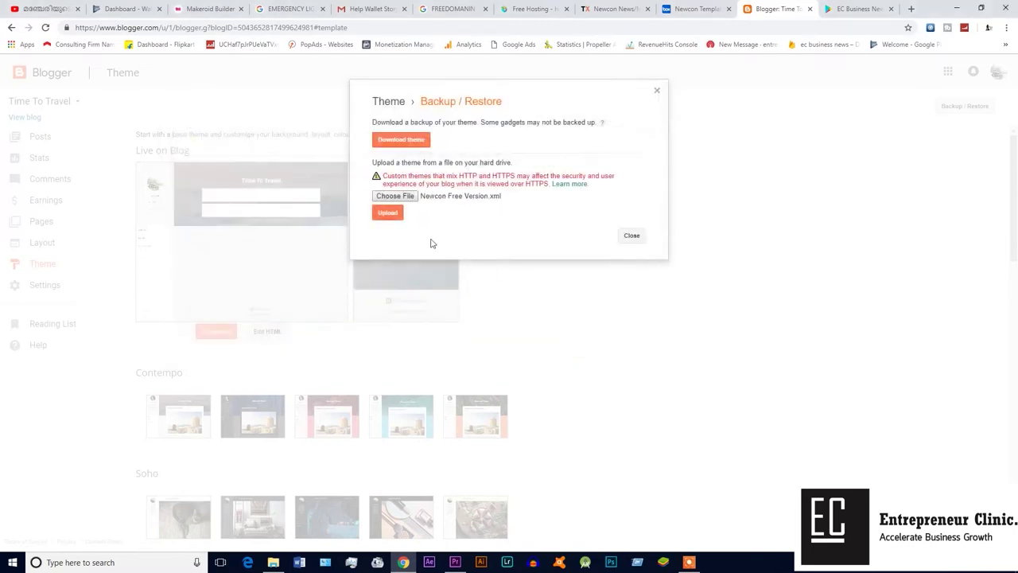
{"action": "left_click", "coordinate": [389, 217]}
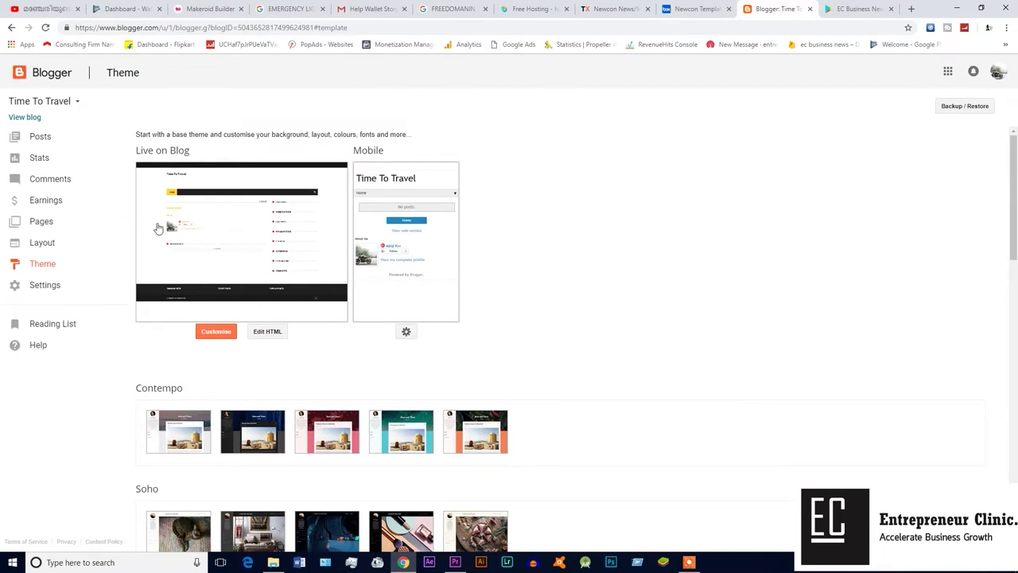
View the live Time To Travel blog, look through the theme's HTML code and return to the theme overview.
{"action": "left_click", "coordinate": [26, 118]}
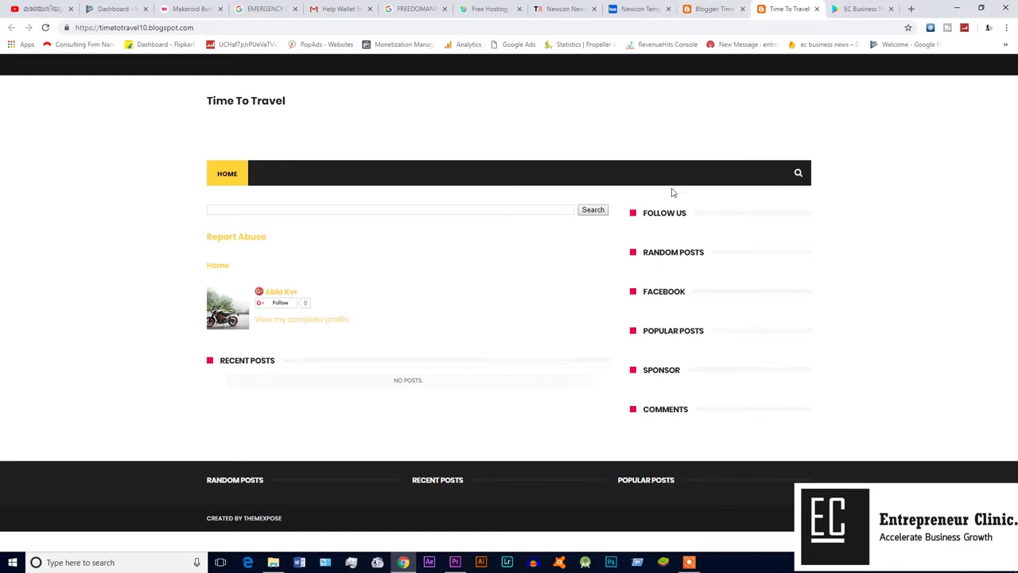
{"action": "left_click", "coordinate": [817, 10]}
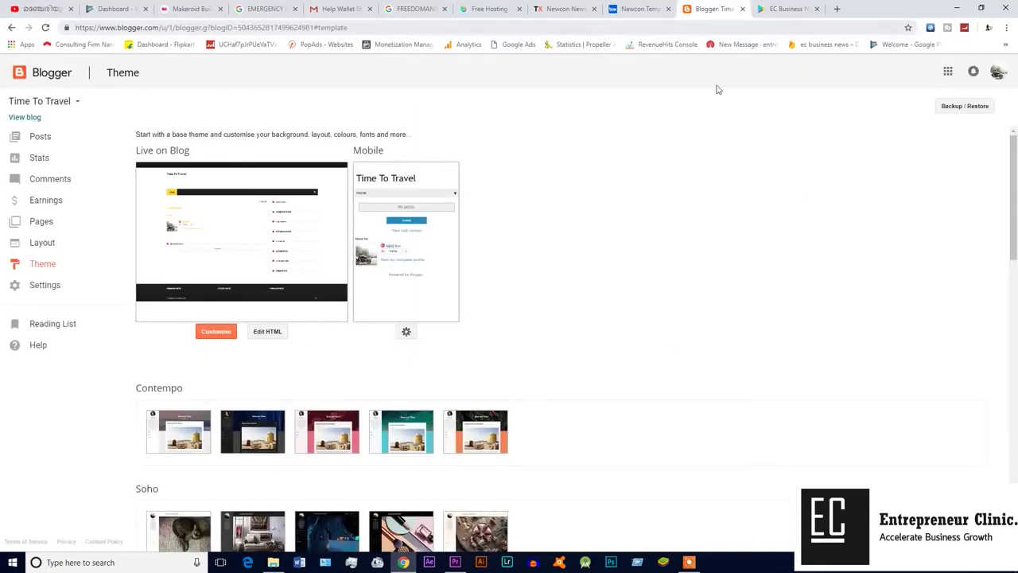
{"action": "left_click", "coordinate": [267, 331]}
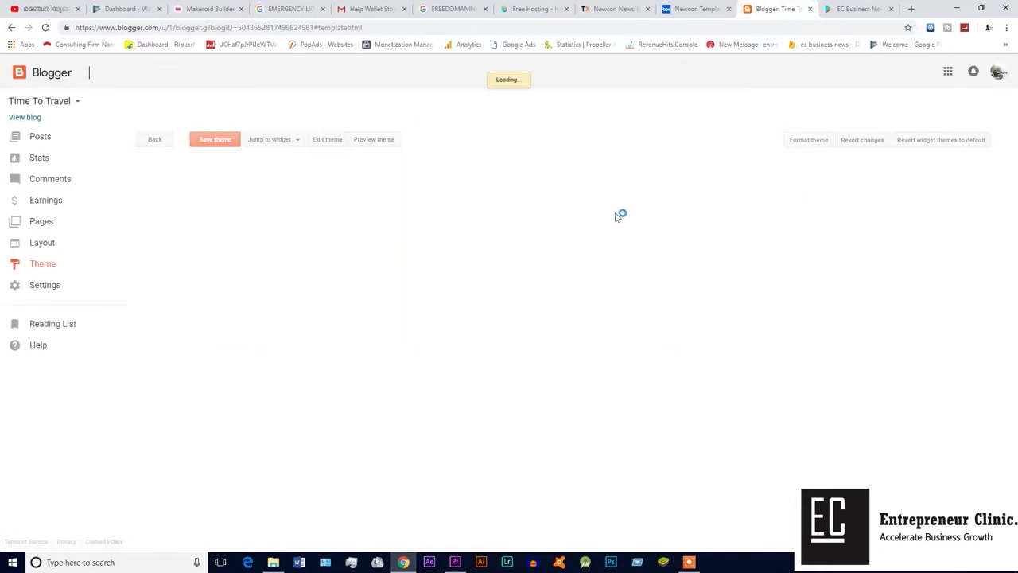
{"action": "scroll", "coordinate": [312, 261], "scroll_direction": "down", "scroll_amount": 20}
{"action": "scroll", "coordinate": [312, 261], "scroll_direction": "up", "scroll_amount": 20}
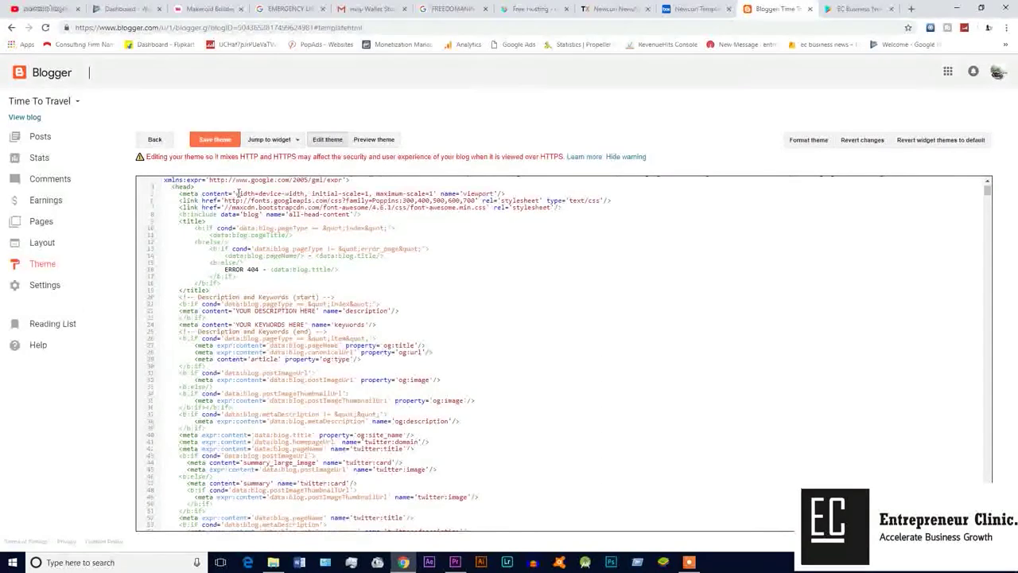
{"action": "left_click", "coordinate": [41, 263]}
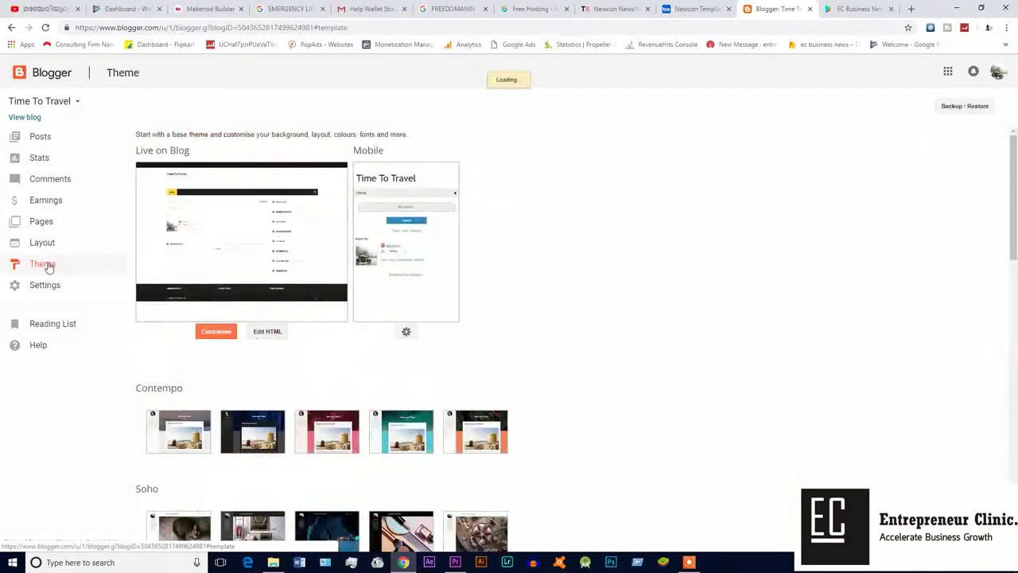
Set the blog to show the desktop theme on mobile devices and save the mobile theme choice.
{"action": "left_click", "coordinate": [406, 330]}
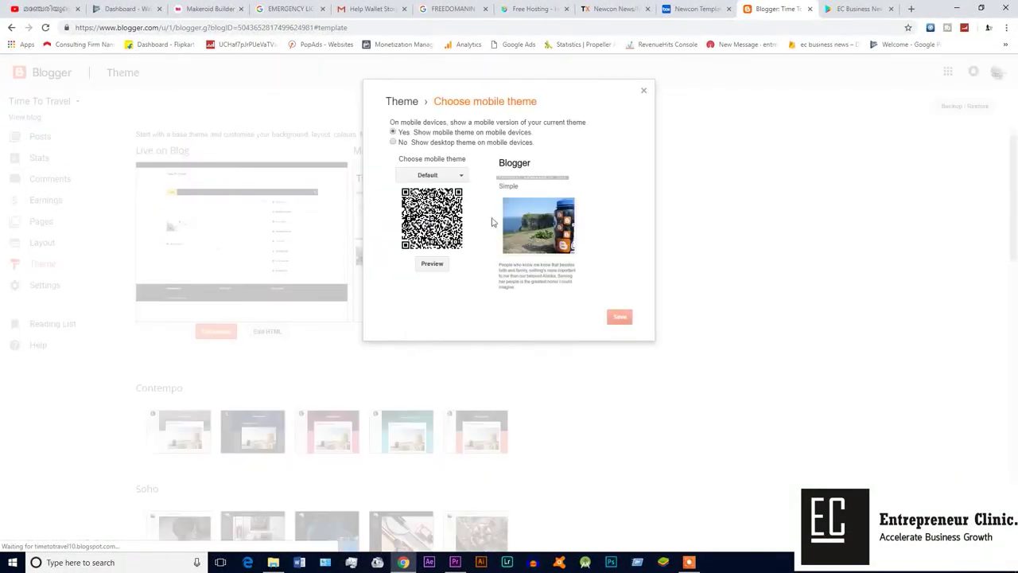
{"action": "left_click", "coordinate": [394, 142]}
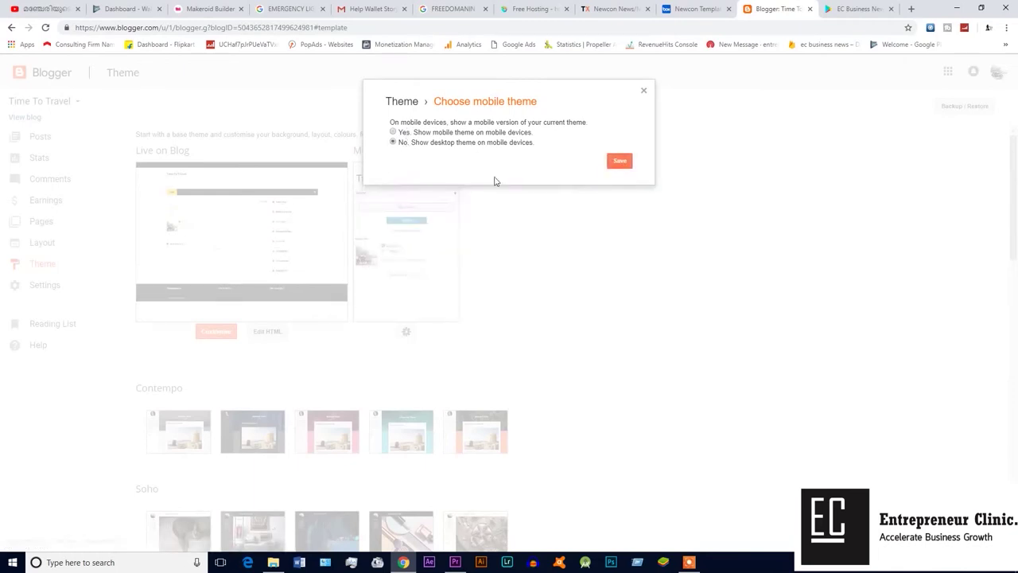
{"action": "left_click", "coordinate": [614, 167]}
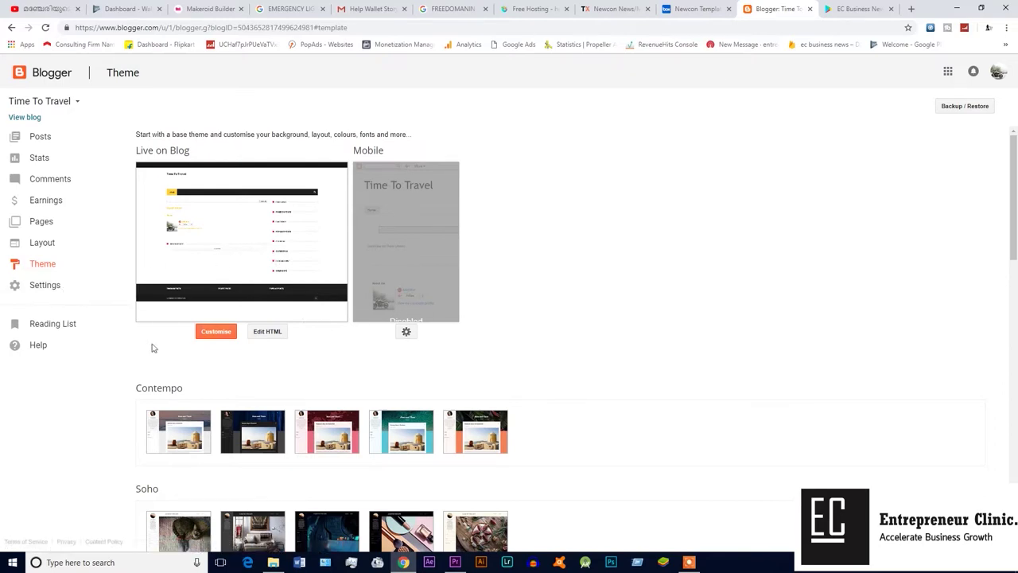
Check the blog's basic settings and open the Dot TK website from the free domain search results.
{"action": "left_click", "coordinate": [72, 287]}
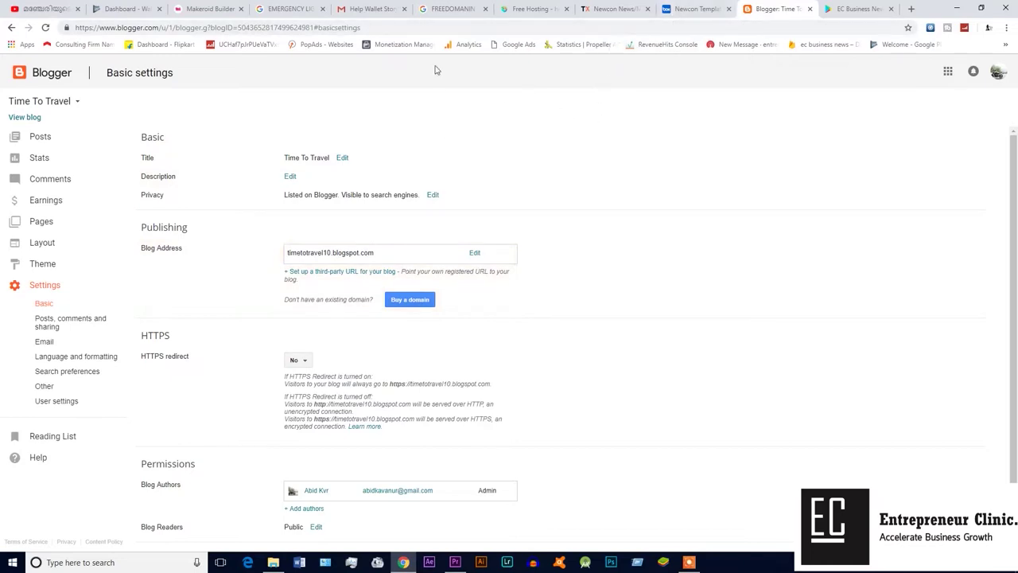
{"action": "left_click", "coordinate": [443, 4]}
{"action": "scroll", "coordinate": [87, 111], "scroll_direction": "up", "scroll_amount": 3}
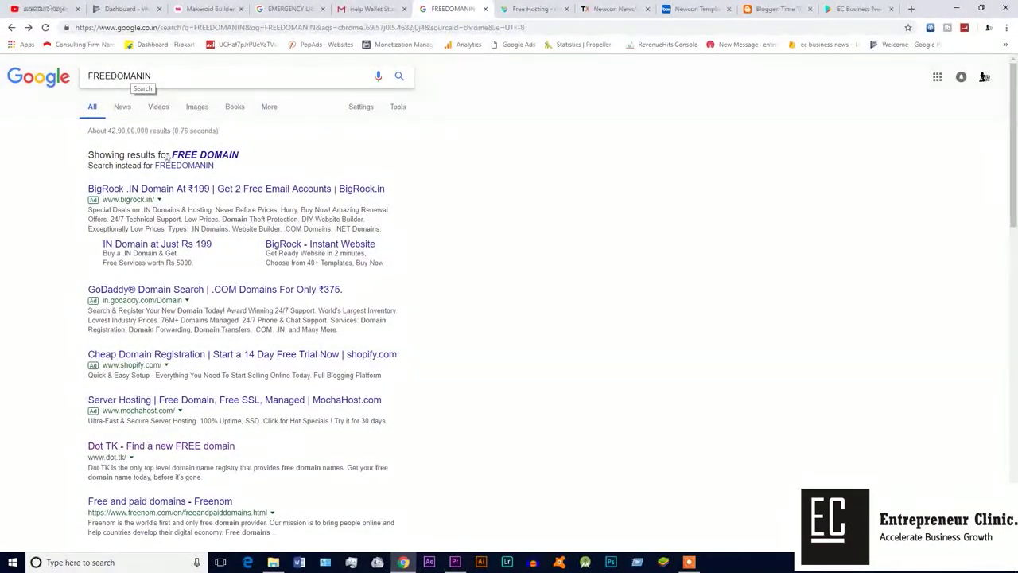
{"action": "scroll", "coordinate": [206, 352], "scroll_direction": "down", "scroll_amount": 3}
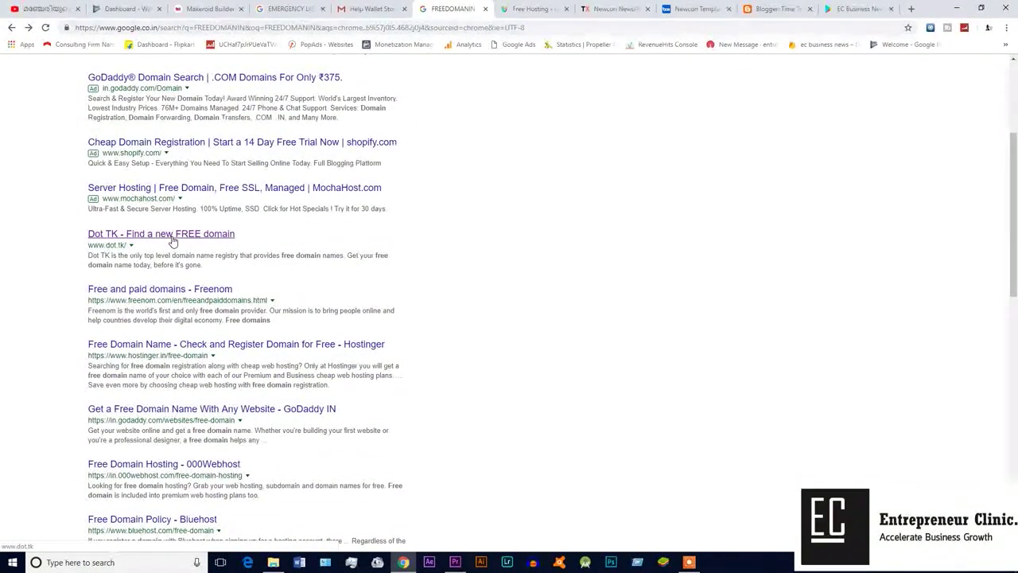
{"action": "left_click", "coordinate": [174, 241]}
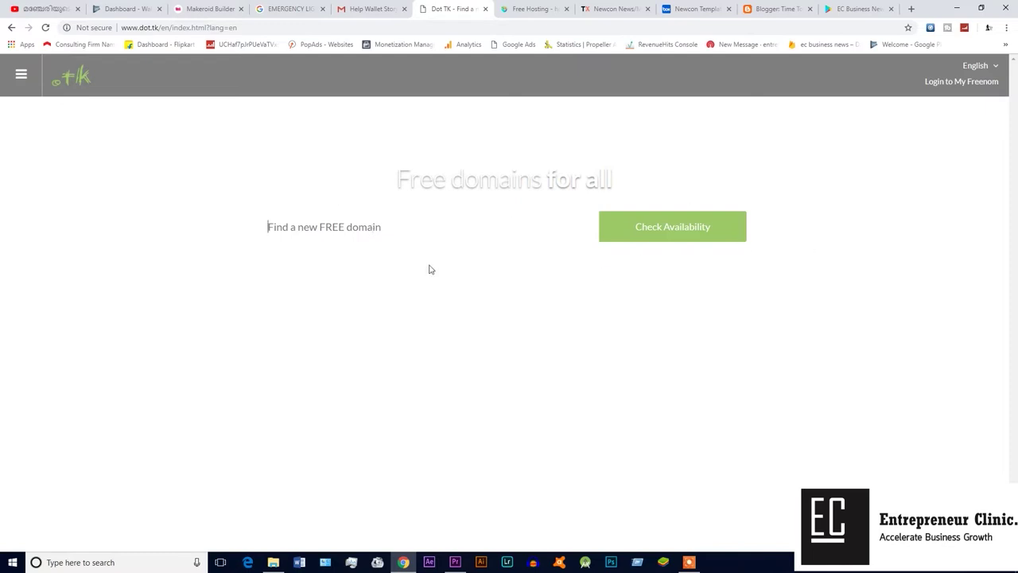
Log in to the Freenom account with the prefilled credentials and open the new domain registration page.
{"action": "left_click", "coordinate": [974, 83]}
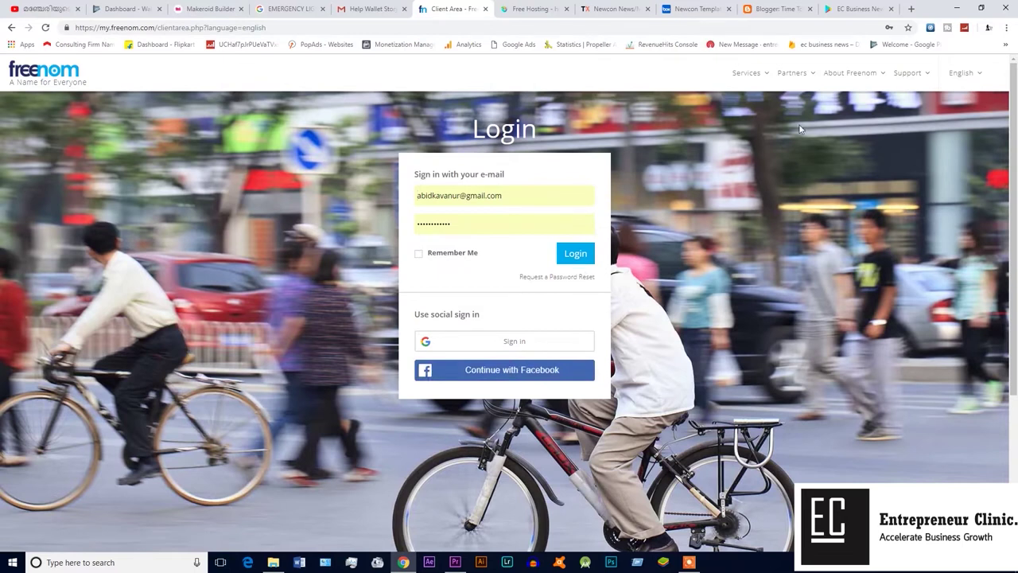
{"action": "left_click", "coordinate": [576, 253]}
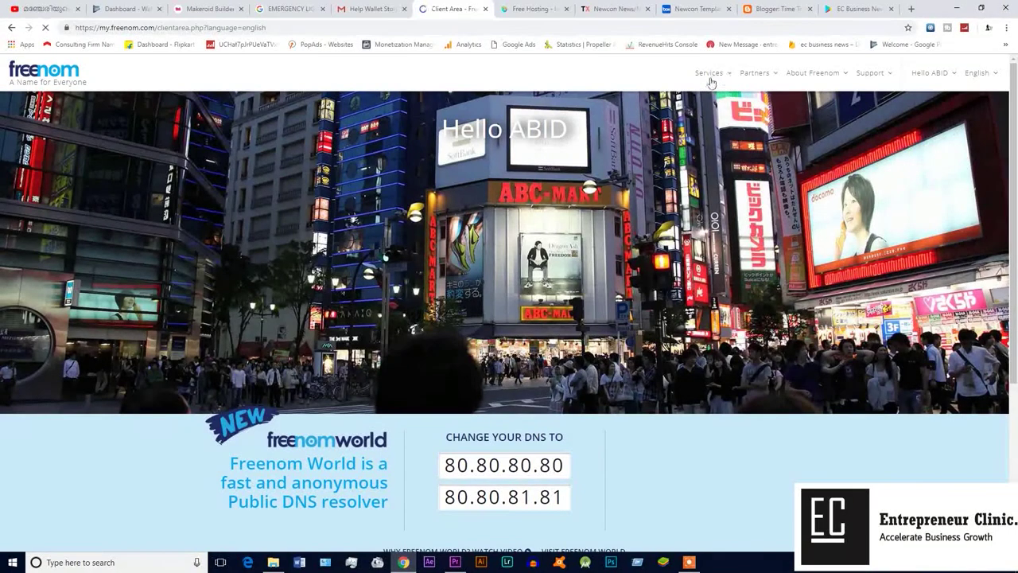
{"action": "left_click", "coordinate": [726, 76]}
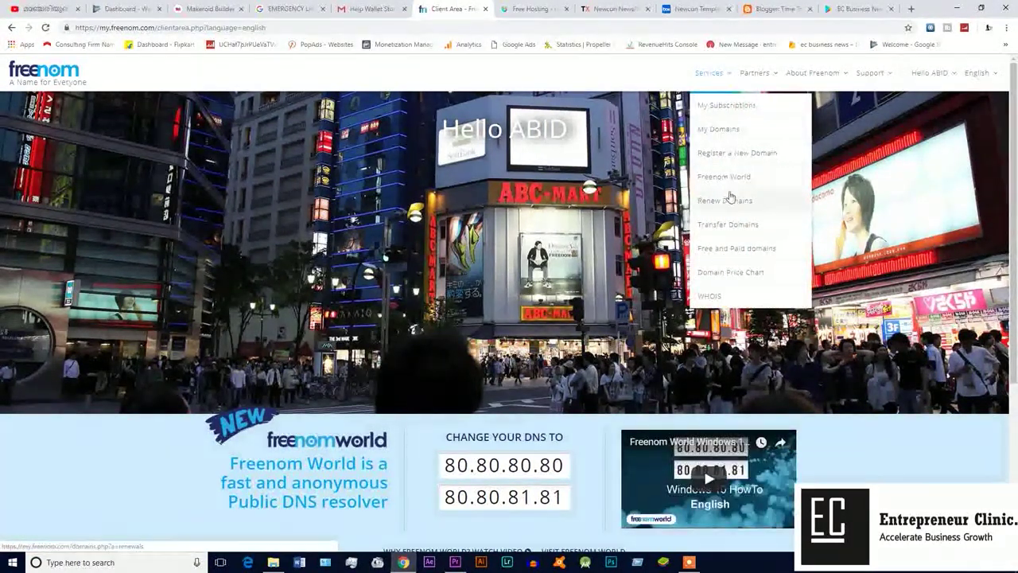
{"action": "left_click", "coordinate": [736, 156]}
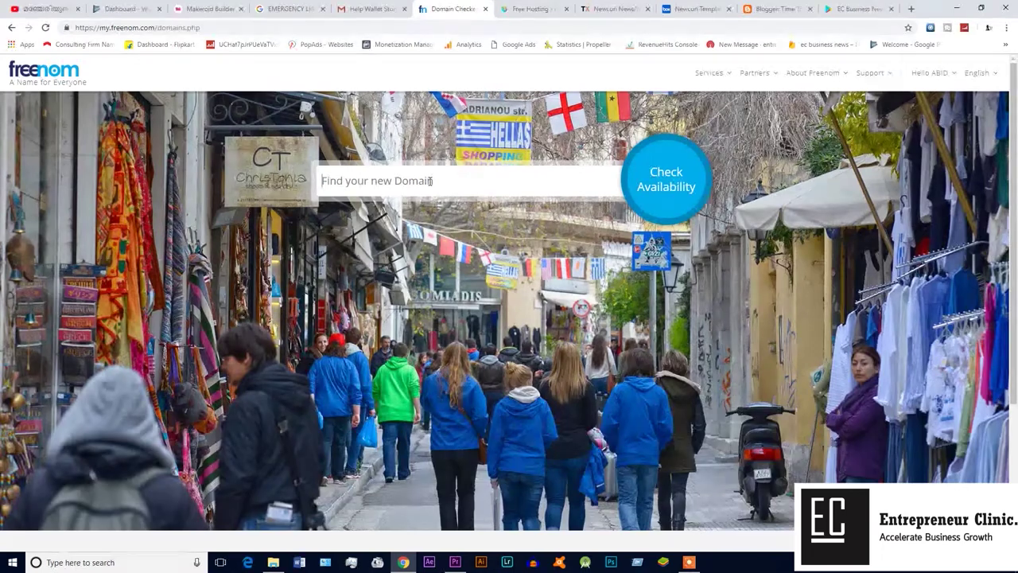
Check the availability of the domain name timetotravel and review the free and cost price domain offers.
{"action": "left_click", "coordinate": [430, 182]}
{"action": "type", "text": "timet"}
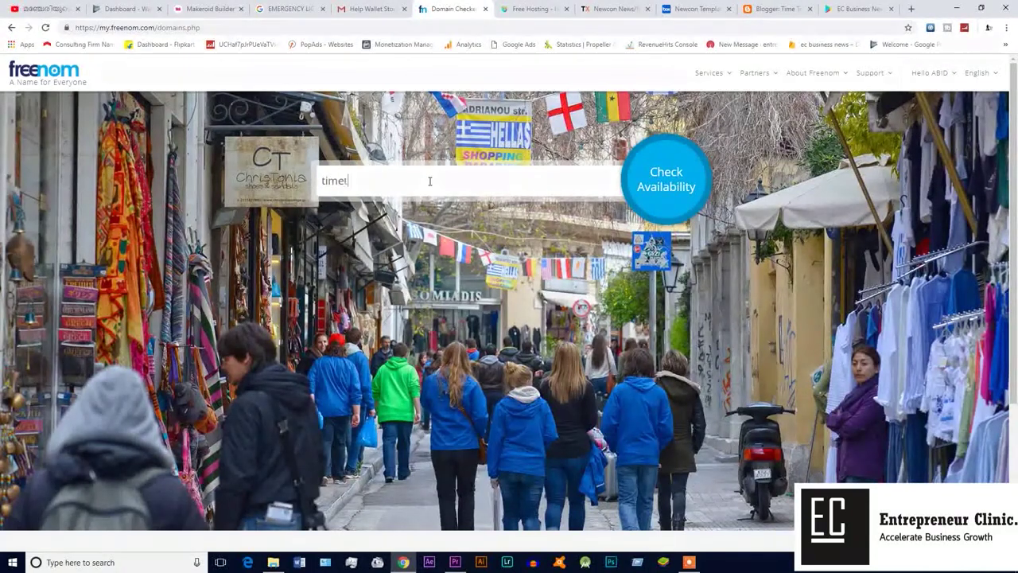
{"action": "type", "text": "otravel"}
{"action": "left_click", "coordinate": [672, 187]}
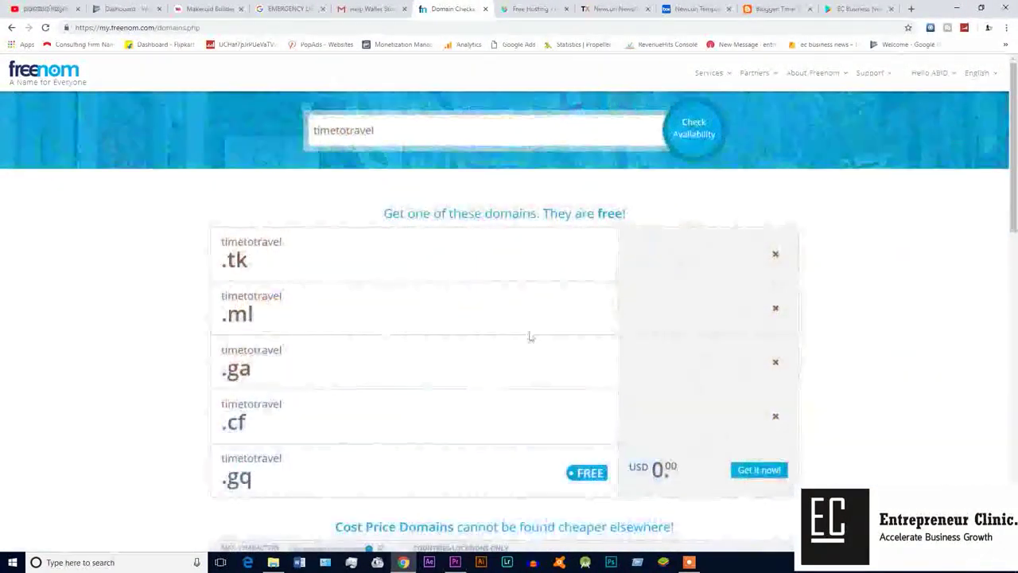
{"action": "scroll", "coordinate": [678, 419], "scroll_direction": "down", "scroll_amount": 1}
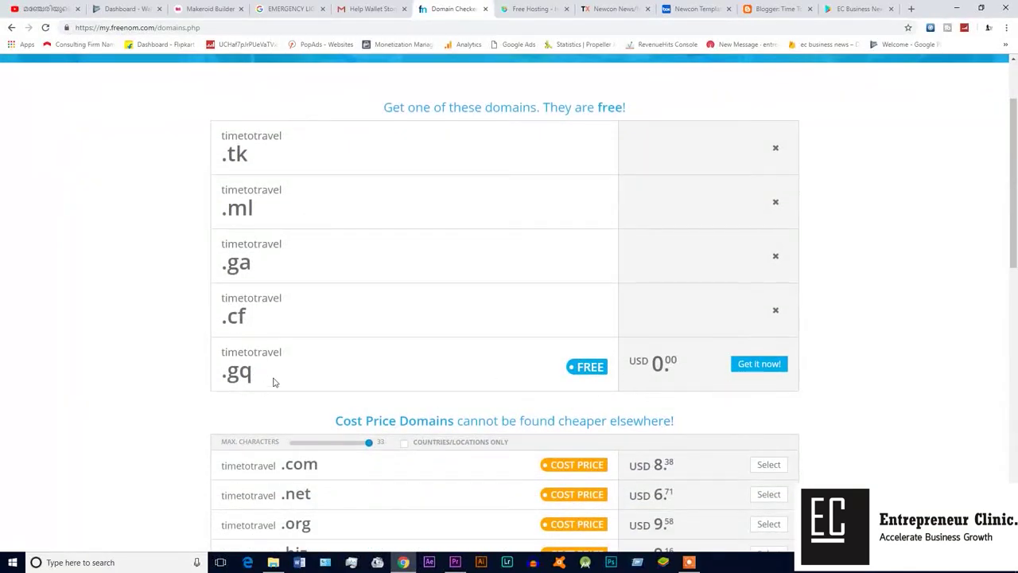
{"action": "scroll", "coordinate": [368, 358], "scroll_direction": "up", "scroll_amount": 1}
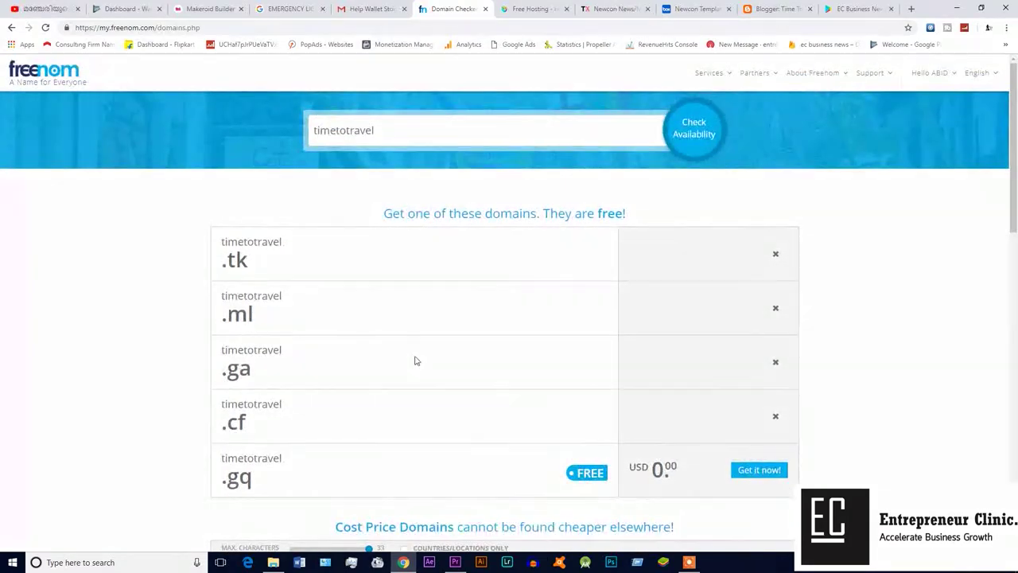
{"action": "scroll", "coordinate": [414, 360], "scroll_direction": "down", "scroll_amount": 1}
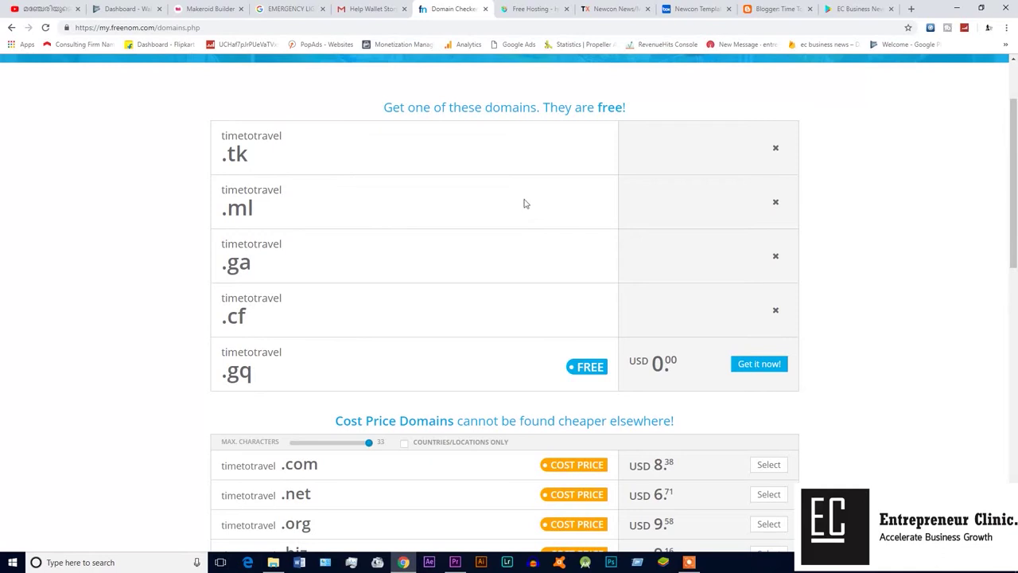
{"action": "scroll", "coordinate": [517, 231], "scroll_direction": "down", "scroll_amount": 2}
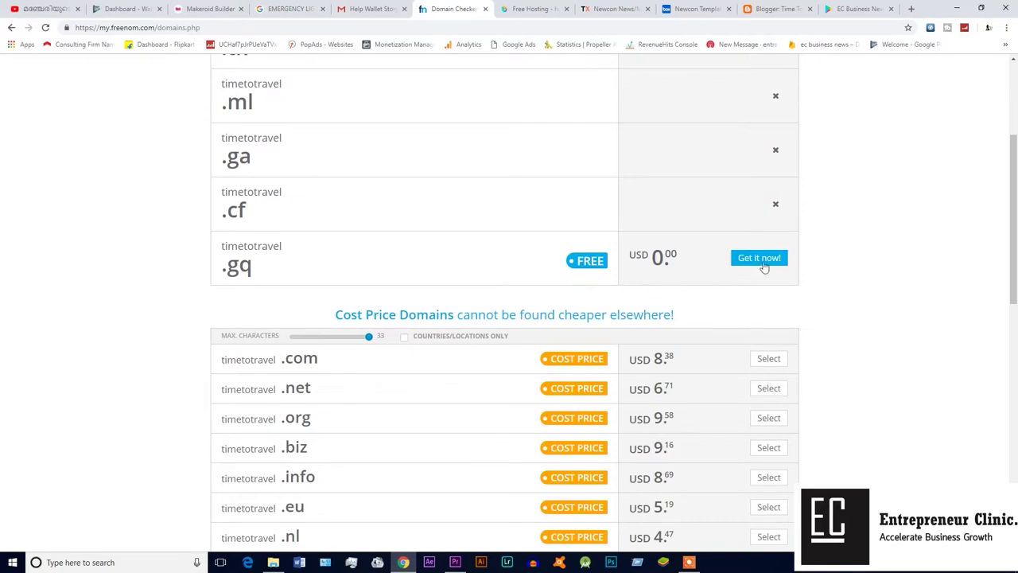
Add the free timetotravel.gq domain to the cart and proceed to checkout.
{"action": "scroll", "coordinate": [688, 272], "scroll_direction": "up", "scroll_amount": 2}
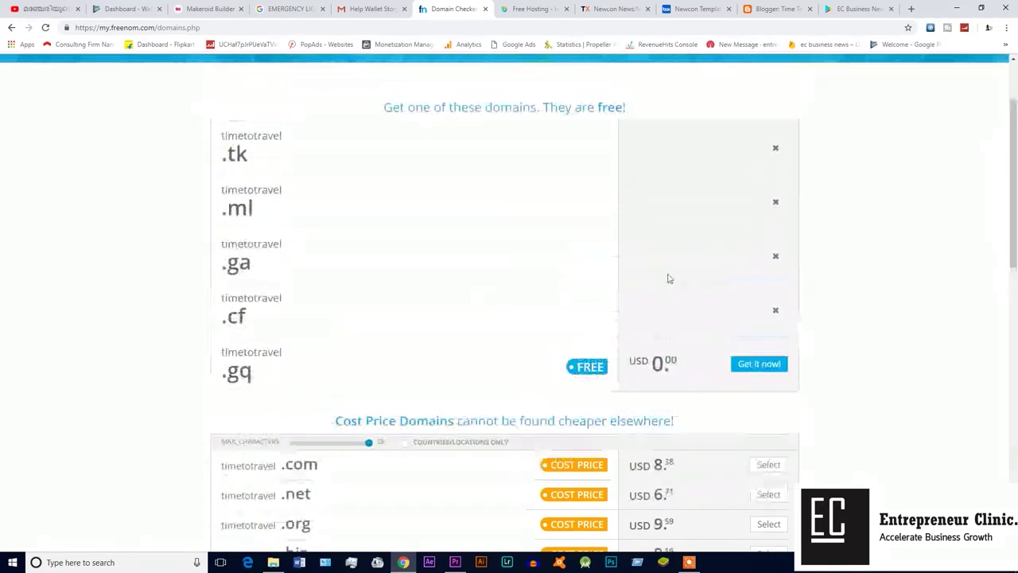
{"action": "left_click", "coordinate": [762, 369]}
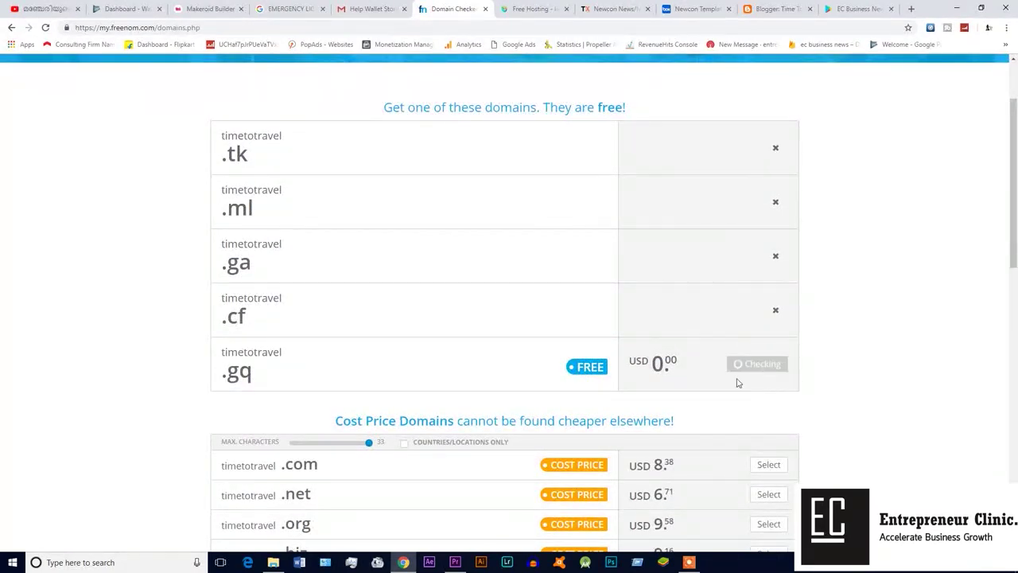
{"action": "scroll", "coordinate": [802, 105], "scroll_direction": "up", "scroll_amount": 2}
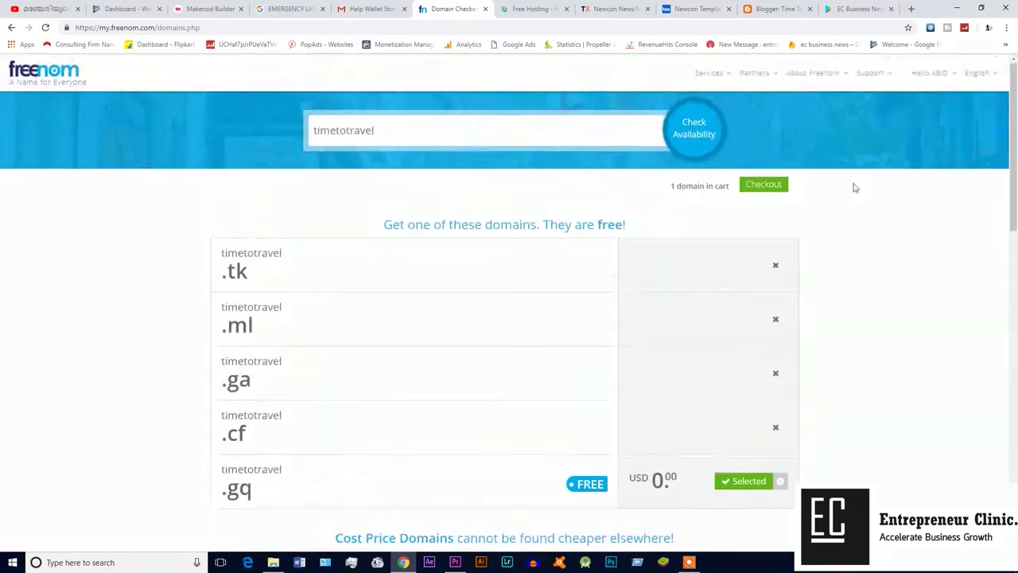
{"action": "left_click", "coordinate": [765, 191]}
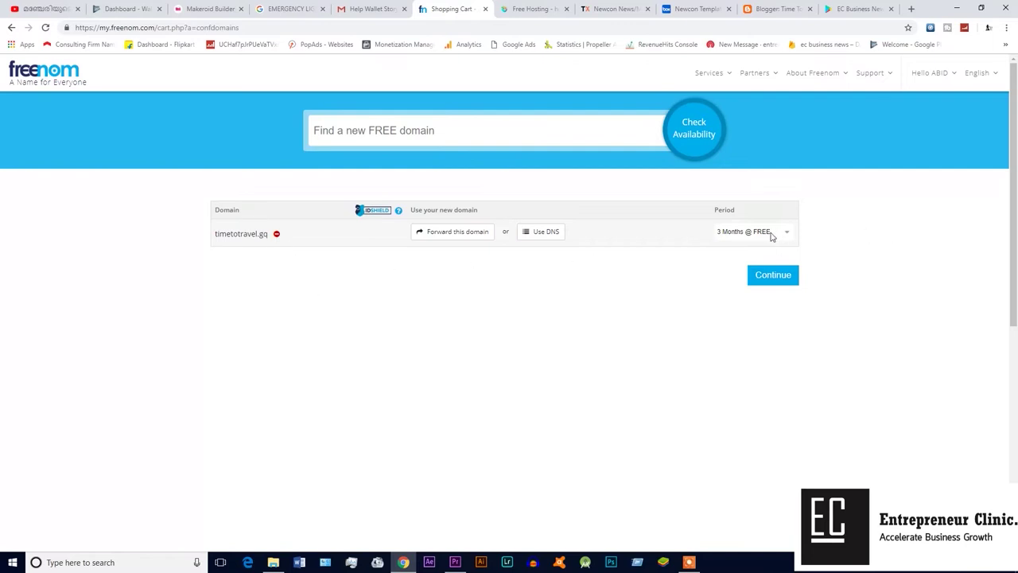
Set the registration period of timetotravel.gq to 12 Months @ FREE and continue to the order review.
{"action": "left_click", "coordinate": [771, 235]}
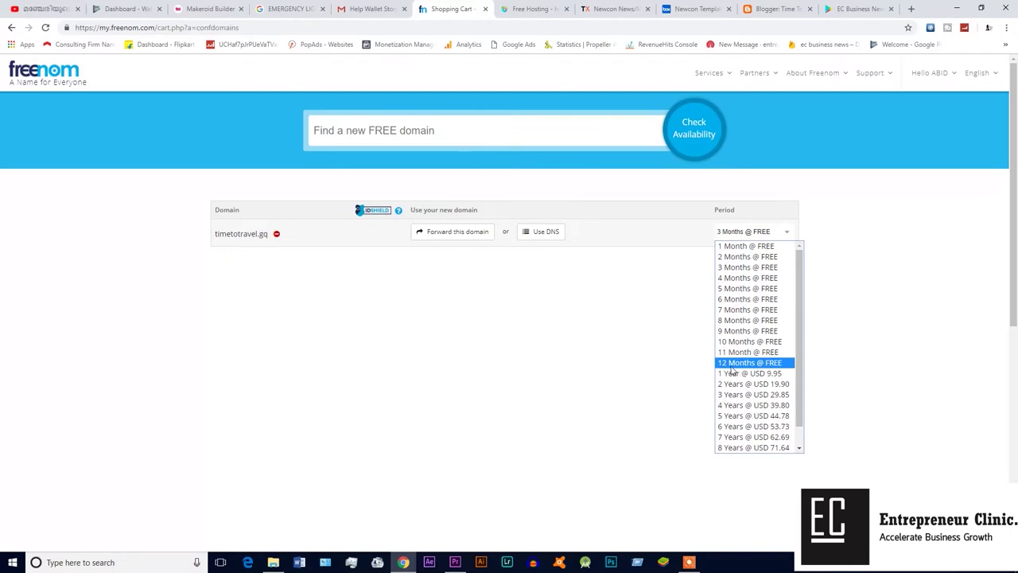
{"action": "left_click", "coordinate": [730, 366]}
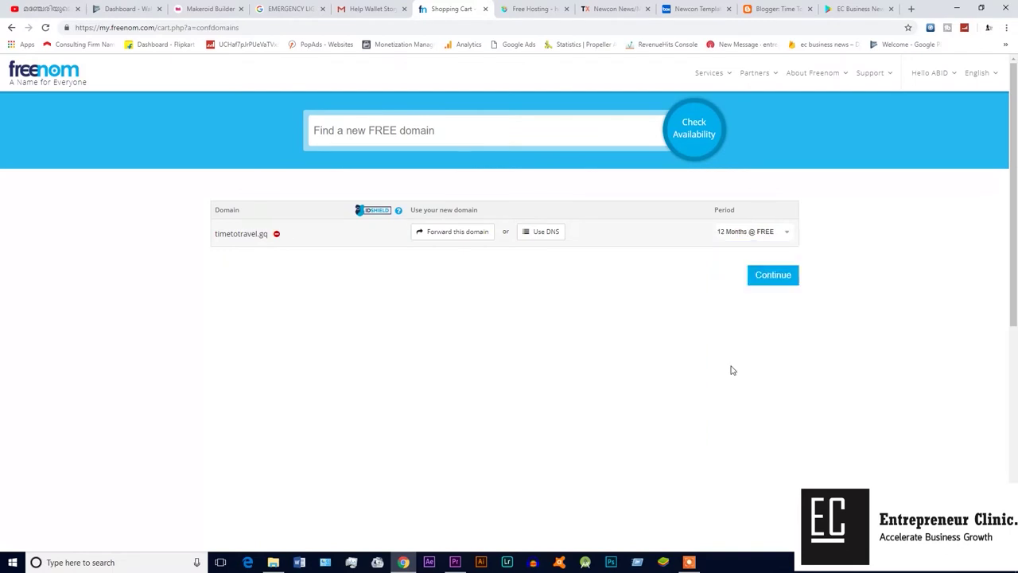
{"action": "left_click", "coordinate": [772, 275]}
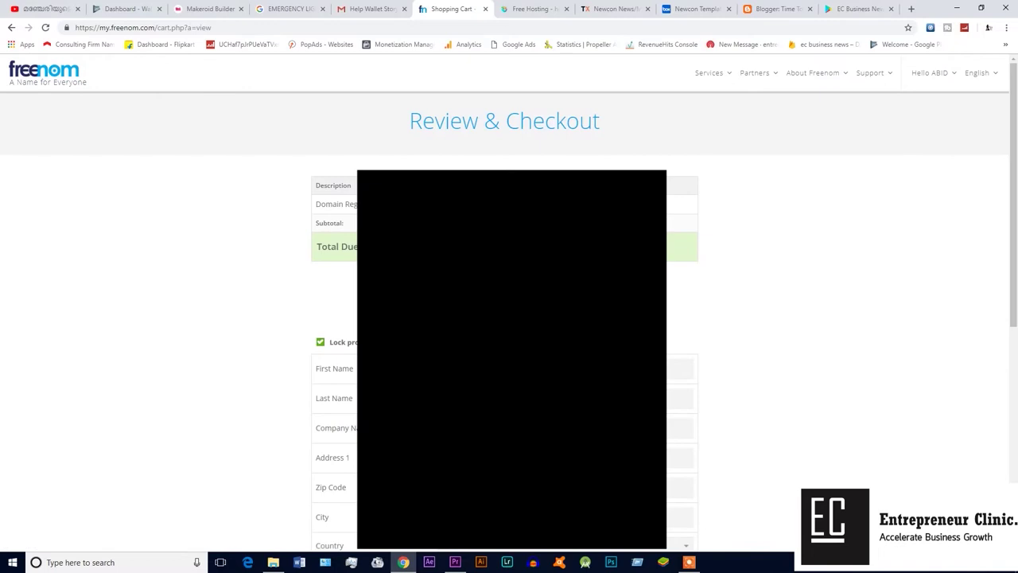
Review the contact details in the order form and complete the free domain order.
{"action": "scroll", "coordinate": [306, 219], "scroll_direction": "down", "scroll_amount": 5}
{"action": "scroll", "coordinate": [306, 219], "scroll_direction": "up", "scroll_amount": 1}
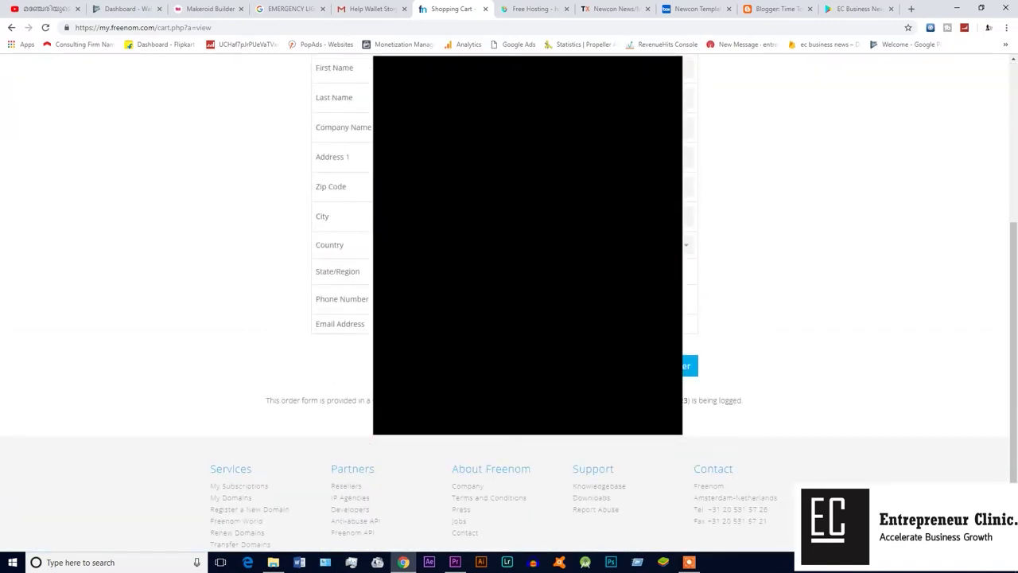
{"action": "scroll", "coordinate": [509, 294], "scroll_direction": "up", "scroll_amount": 4}
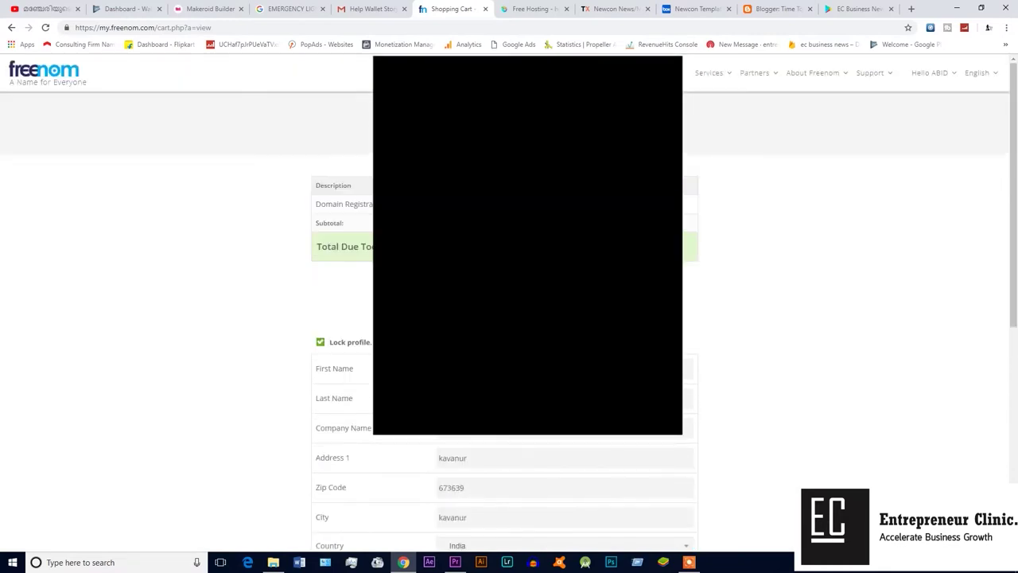
{"action": "scroll", "coordinate": [694, 276], "scroll_direction": "down", "scroll_amount": 3}
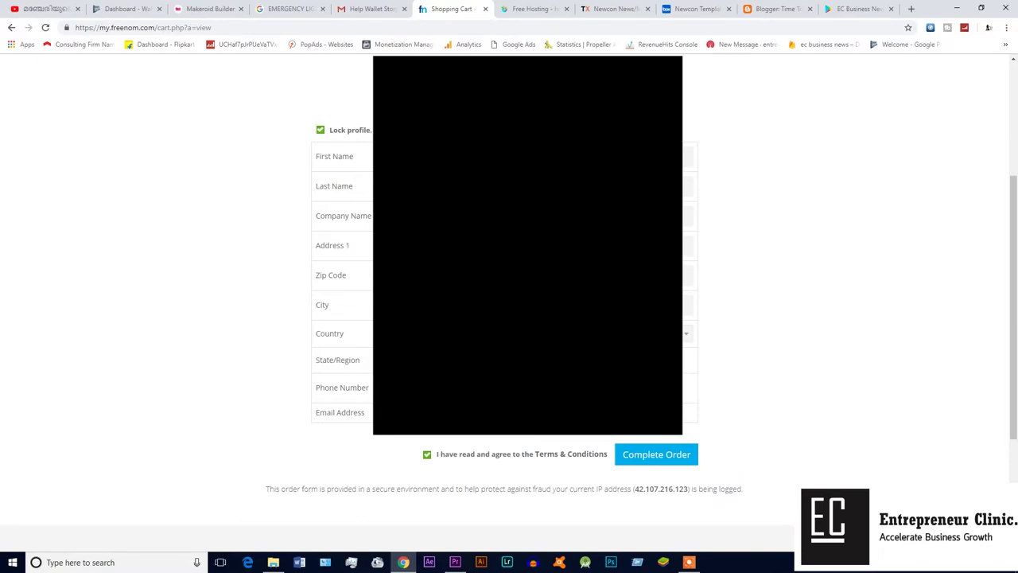
{"action": "scroll", "coordinate": [509, 294], "scroll_direction": "down", "scroll_amount": 2}
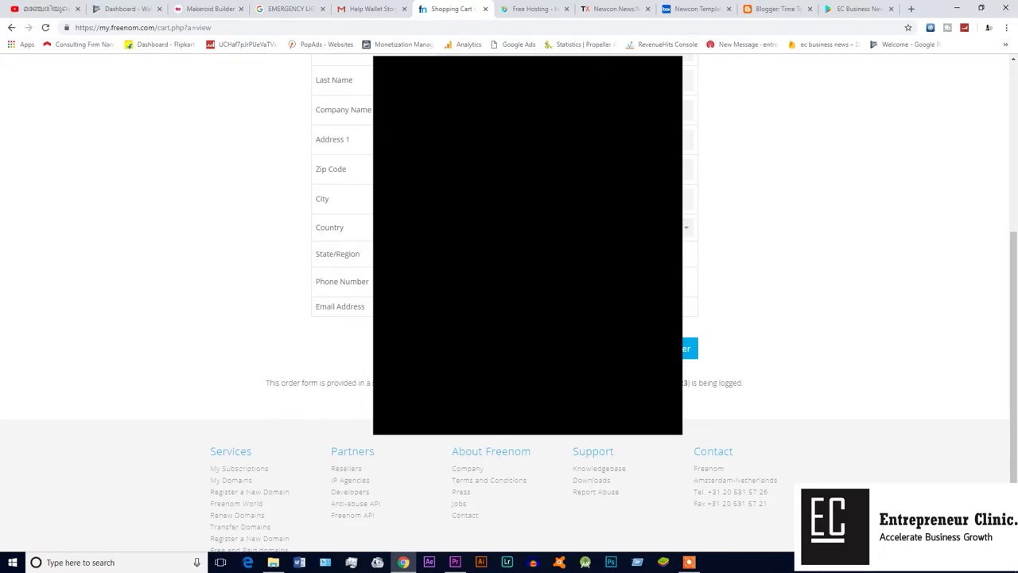
{"action": "scroll", "coordinate": [509, 294], "scroll_direction": "down", "scroll_amount": 2}
{"action": "scroll", "coordinate": [509, 294], "scroll_direction": "up", "scroll_amount": 2}
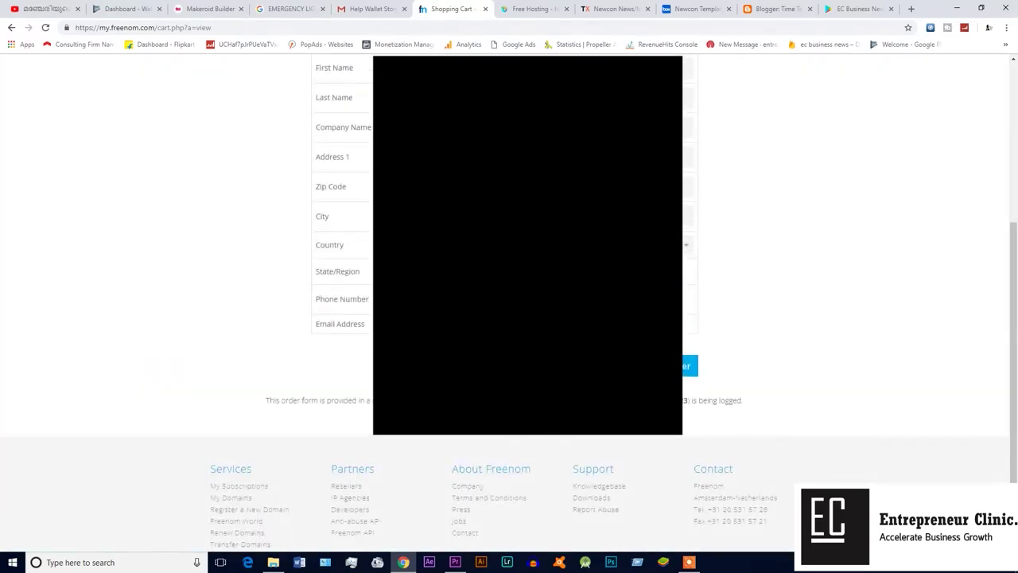
{"action": "key", "text": "Return"}
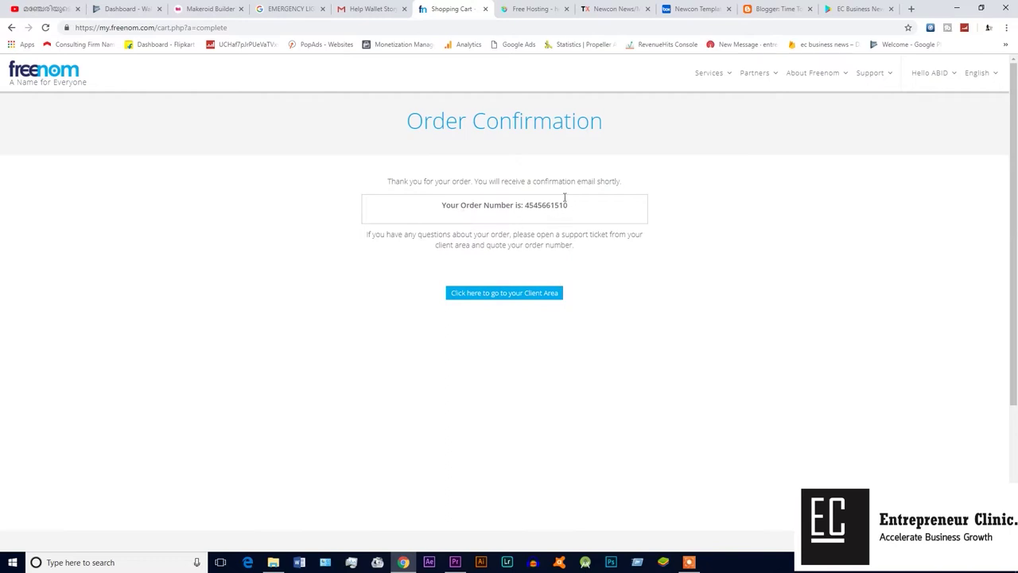
Go to the list of registered domains in the client area and open the Freenom DNS management for timetotravel.gq.
{"action": "left_click", "coordinate": [524, 296]}
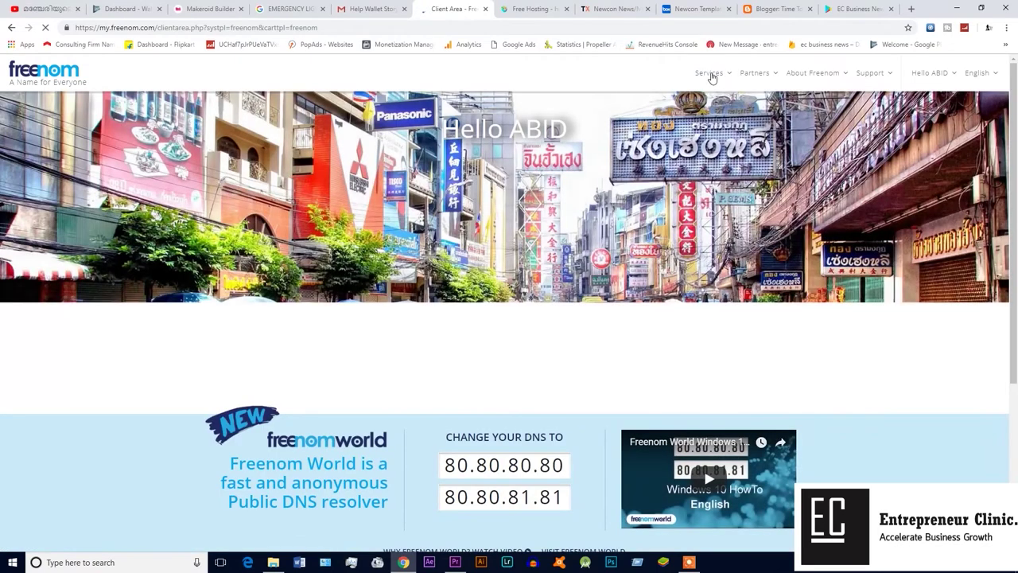
{"action": "mouse_move", "coordinate": [711, 77]}
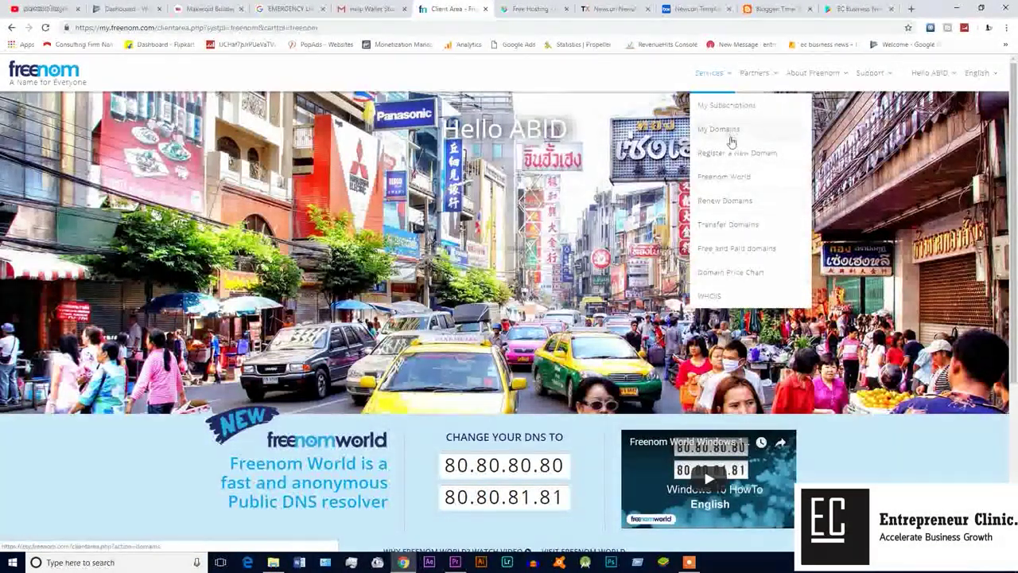
{"action": "left_click", "coordinate": [720, 132]}
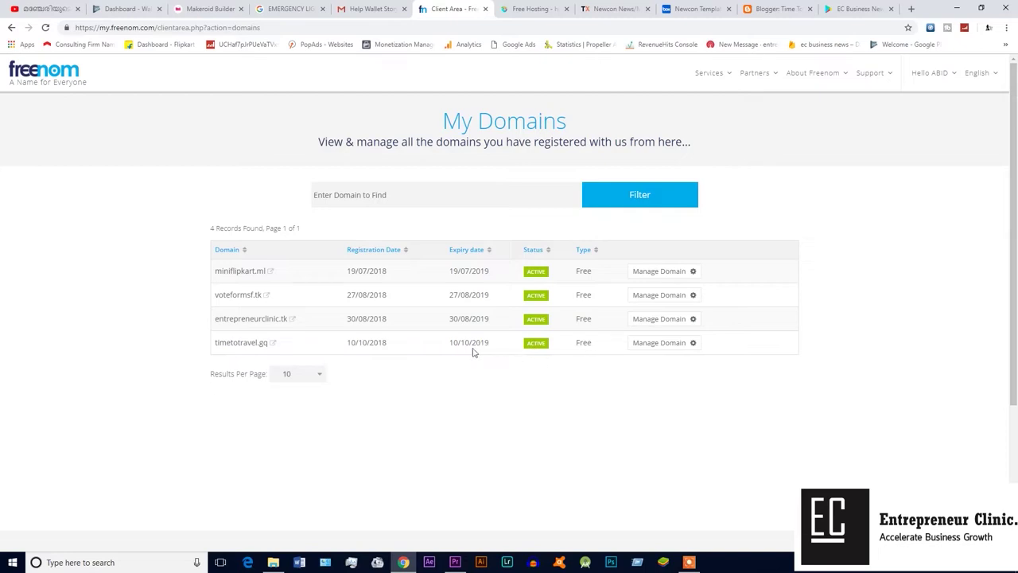
{"action": "left_click", "coordinate": [679, 347]}
{"action": "left_click", "coordinate": [668, 350]}
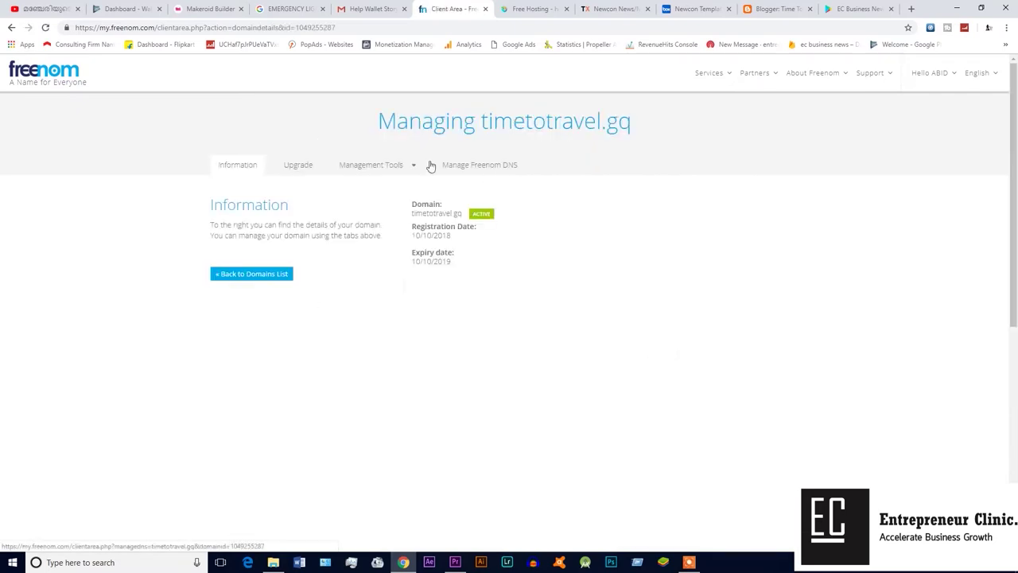
{"action": "left_click", "coordinate": [469, 169]}
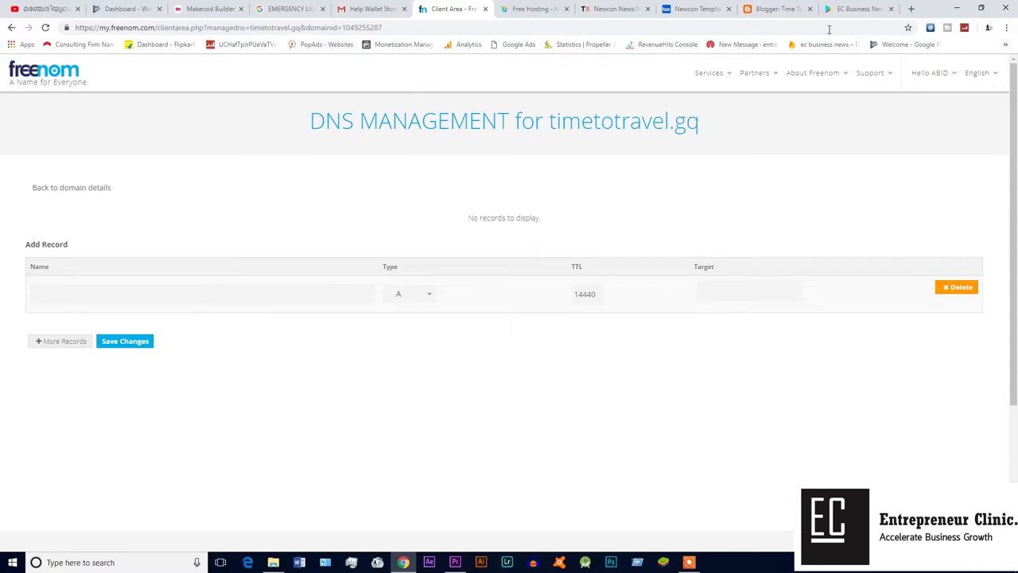
Open the third-party URL setup in Blogger's basic settings, and copy the address timetotravel.gq by opening it from the Freenom domain list.
{"action": "left_click", "coordinate": [779, 8]}
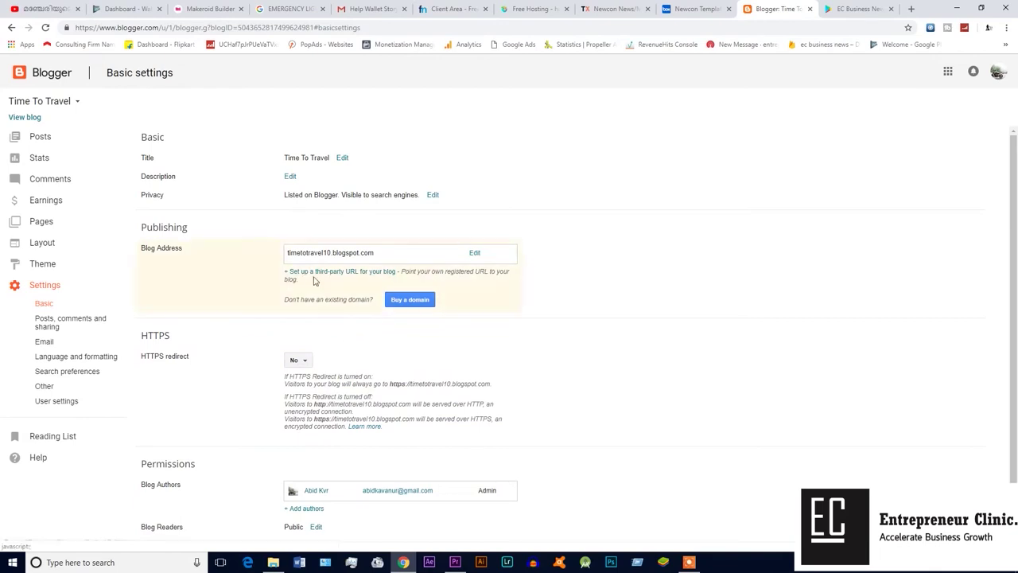
{"action": "left_click", "coordinate": [380, 272]}
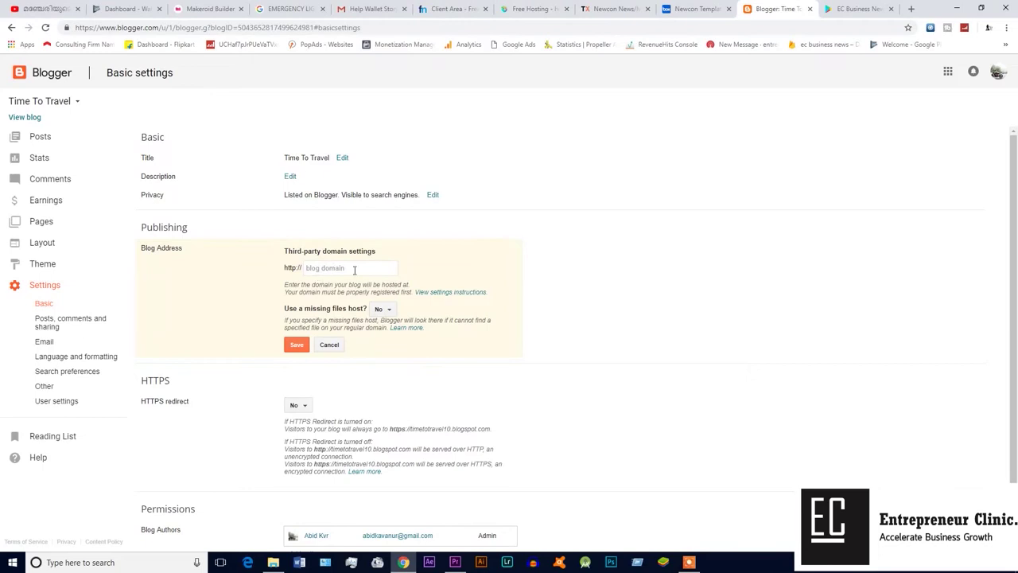
{"action": "left_click", "coordinate": [462, 6]}
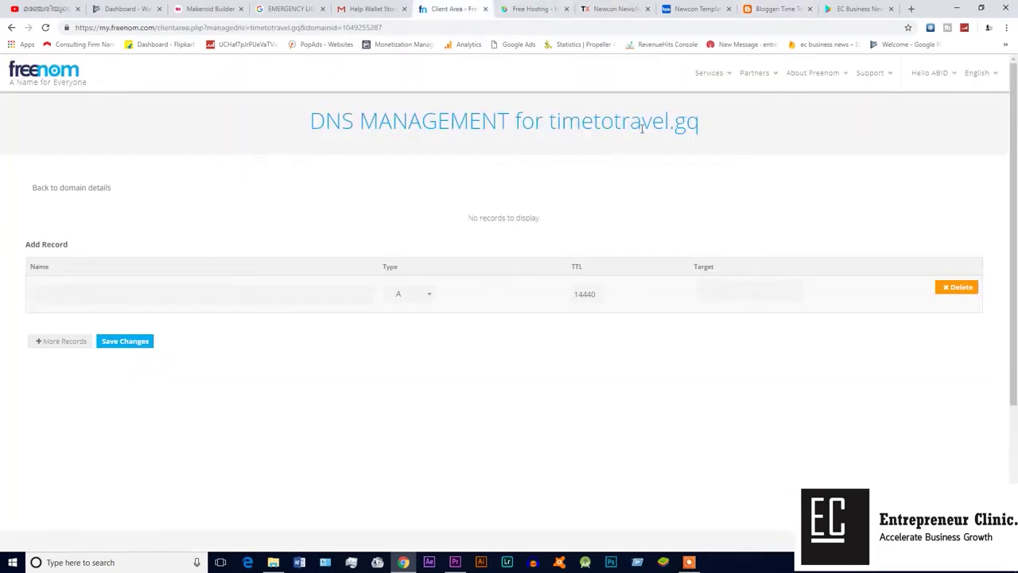
{"action": "left_click", "coordinate": [10, 28]}
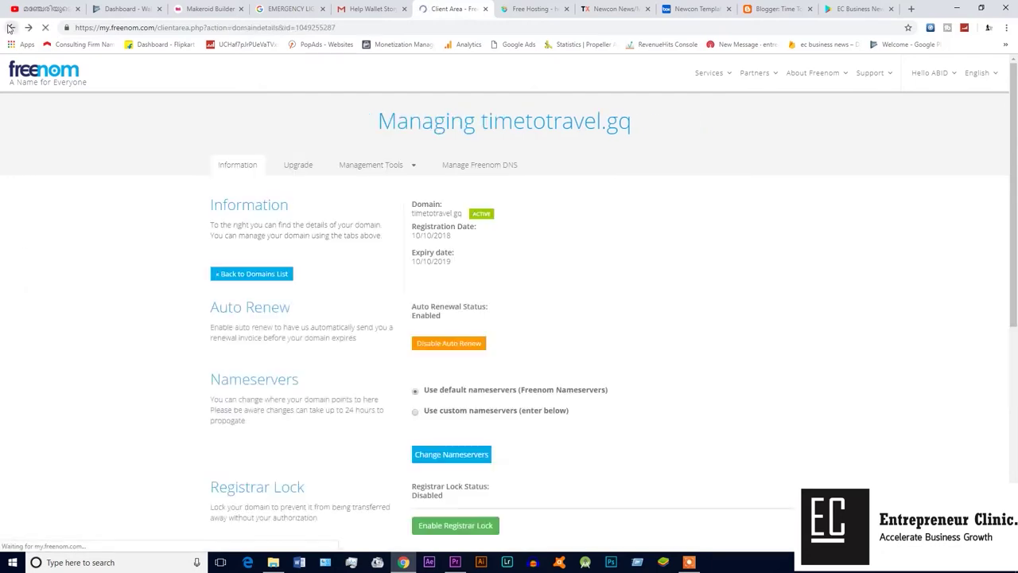
{"action": "left_click", "coordinate": [10, 28]}
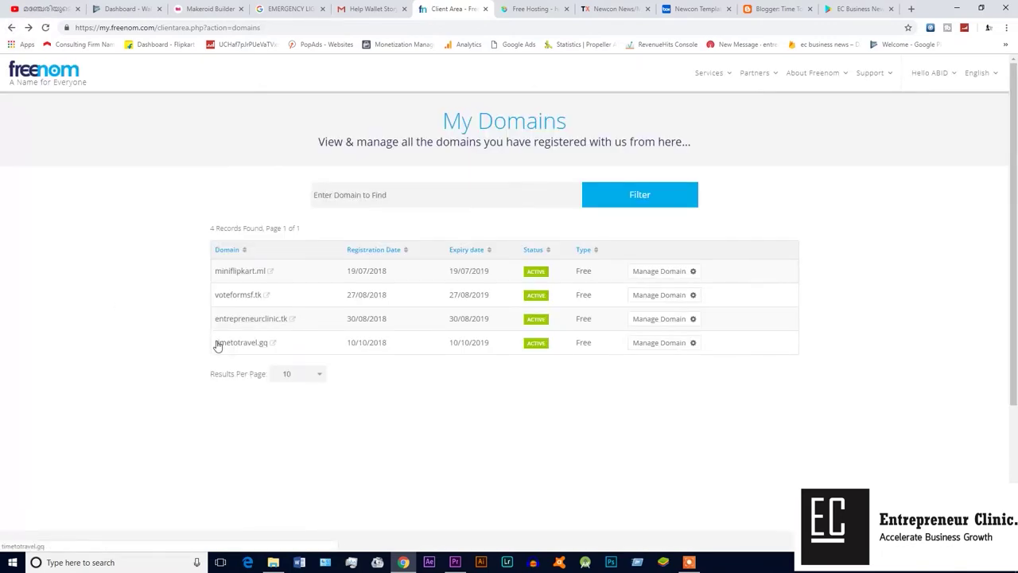
{"action": "left_click", "coordinate": [217, 344]}
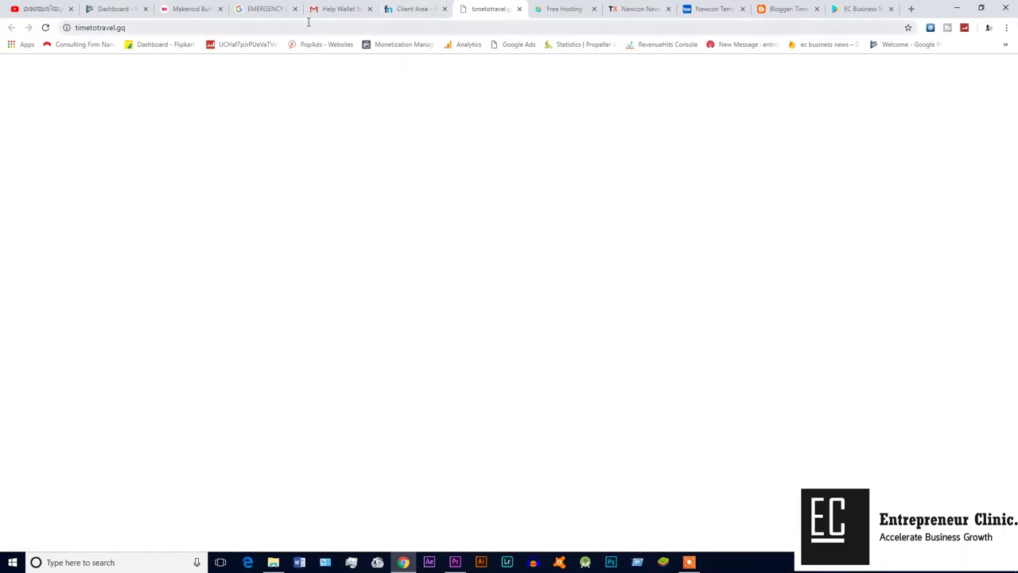
{"action": "left_click", "coordinate": [181, 27]}
{"action": "key", "text": "ctrl+c"}
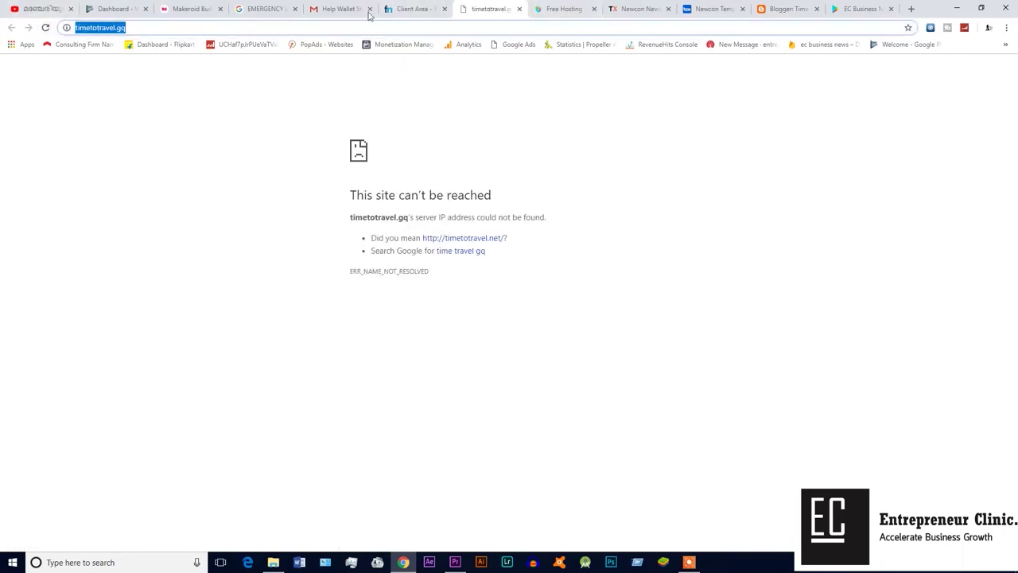
{"action": "left_click", "coordinate": [518, 9]}
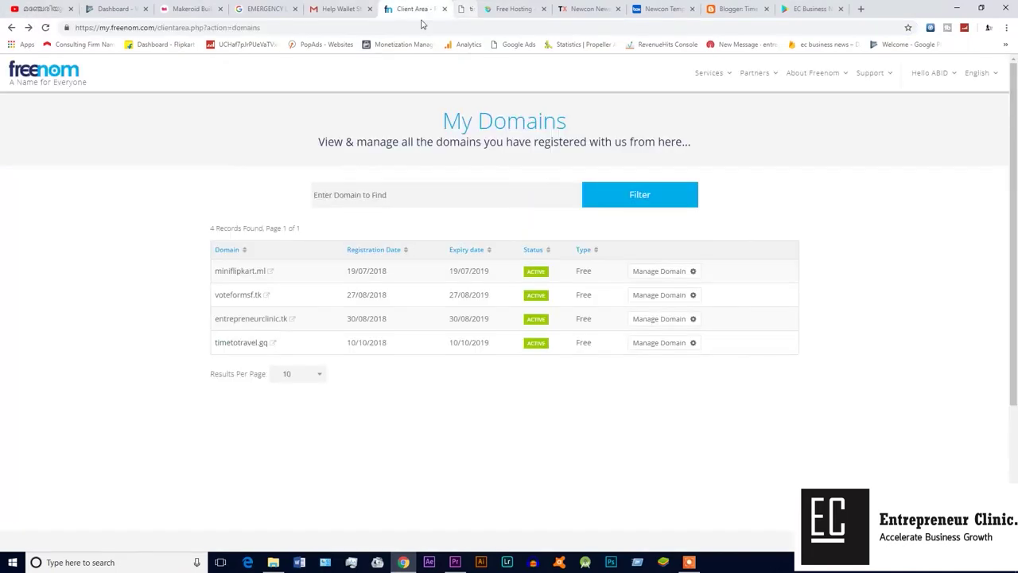
In Blogger, enter timetotravel.gq as the third-party blog domain and try to save it.
{"action": "left_click", "coordinate": [714, 9]}
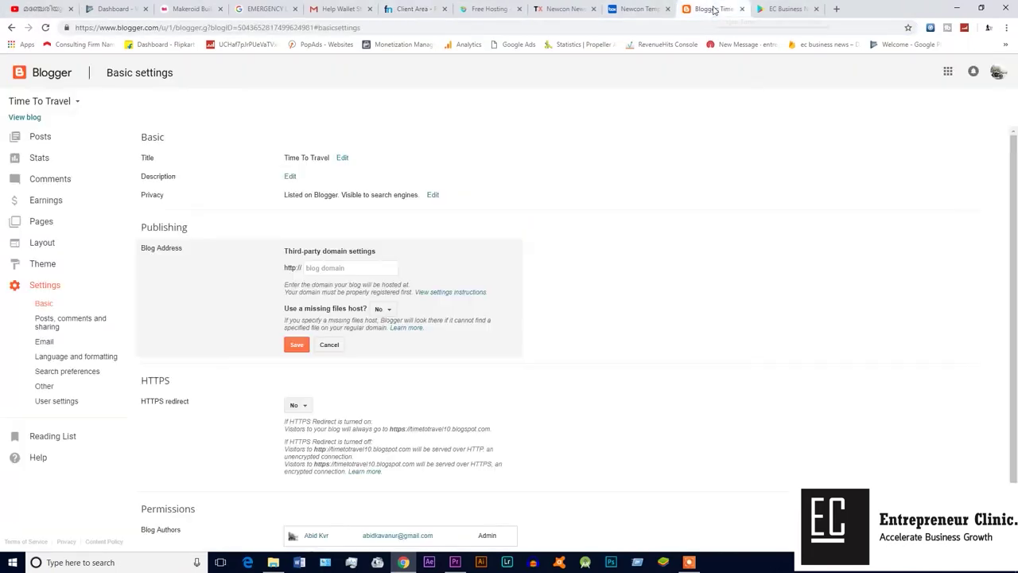
{"action": "left_click", "coordinate": [340, 269]}
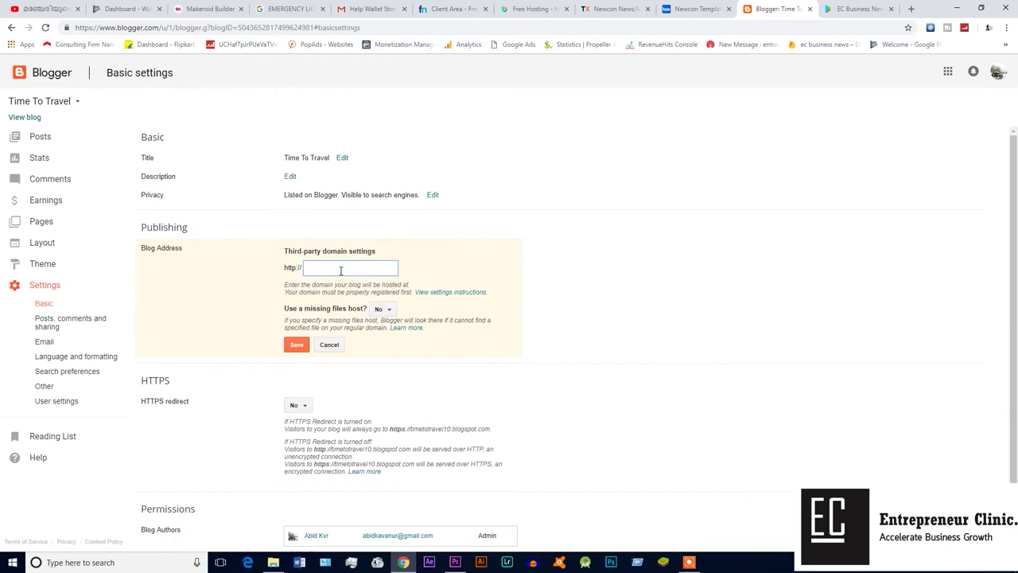
{"action": "key", "text": "ctrl+v"}
{"action": "key", "text": "BackSpace"}
{"action": "key", "text": "BackSpace"}
{"action": "key", "text": "BackSpace"}
{"action": "key", "text": "BackSpace"}
{"action": "key", "text": "BackSpace"}
{"action": "key", "text": "BackSpace"}
{"action": "key", "text": "BackSpace"}
{"action": "key", "text": "BackSpace"}
{"action": "left_click", "coordinate": [375, 267]}
{"action": "key", "text": "BackSpace"}
{"action": "left_click", "coordinate": [297, 345]}
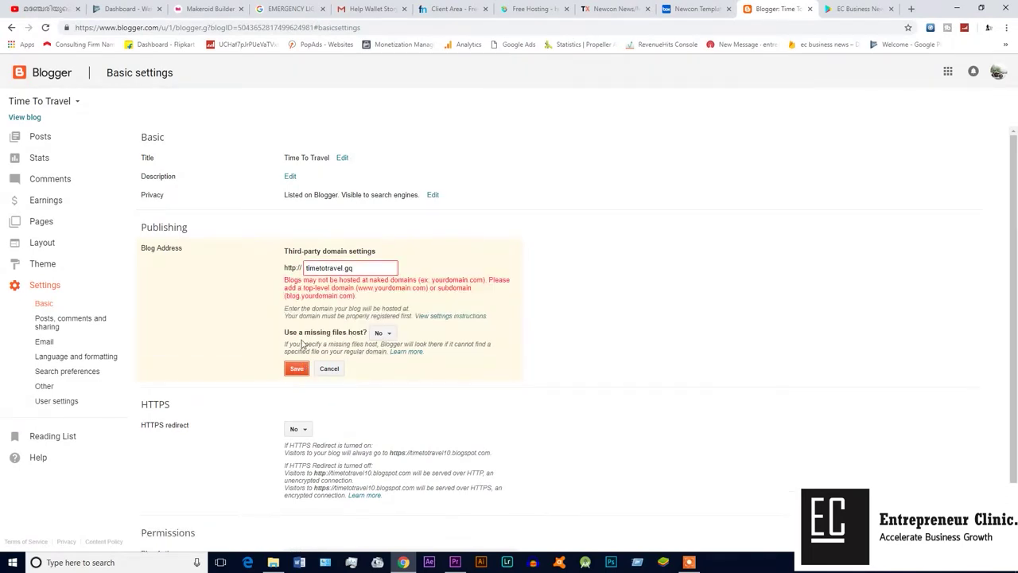
{"action": "scroll", "coordinate": [357, 368], "scroll_direction": "down", "scroll_amount": 1}
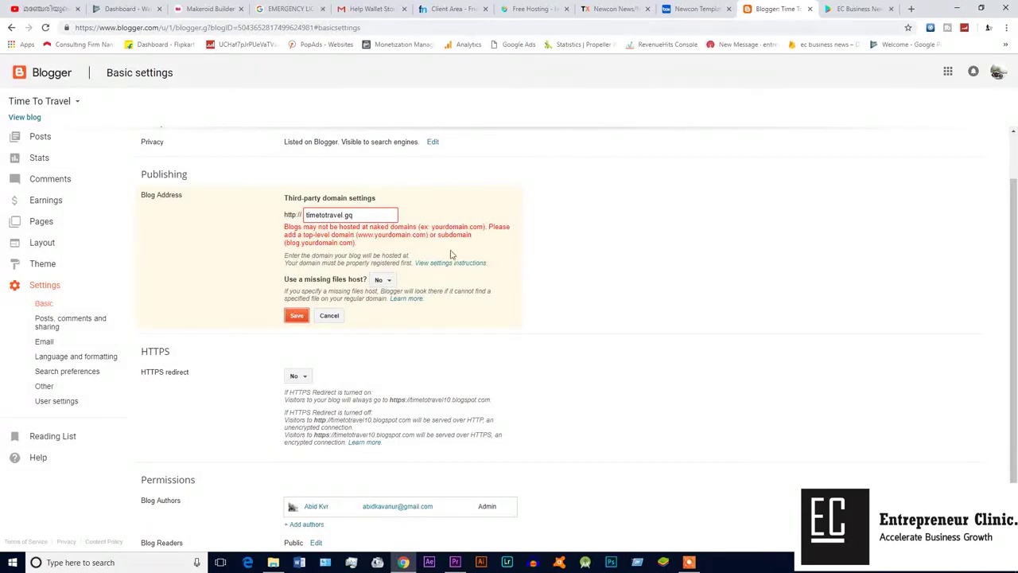
{"action": "scroll", "coordinate": [324, 317], "scroll_direction": "up", "scroll_amount": 2}
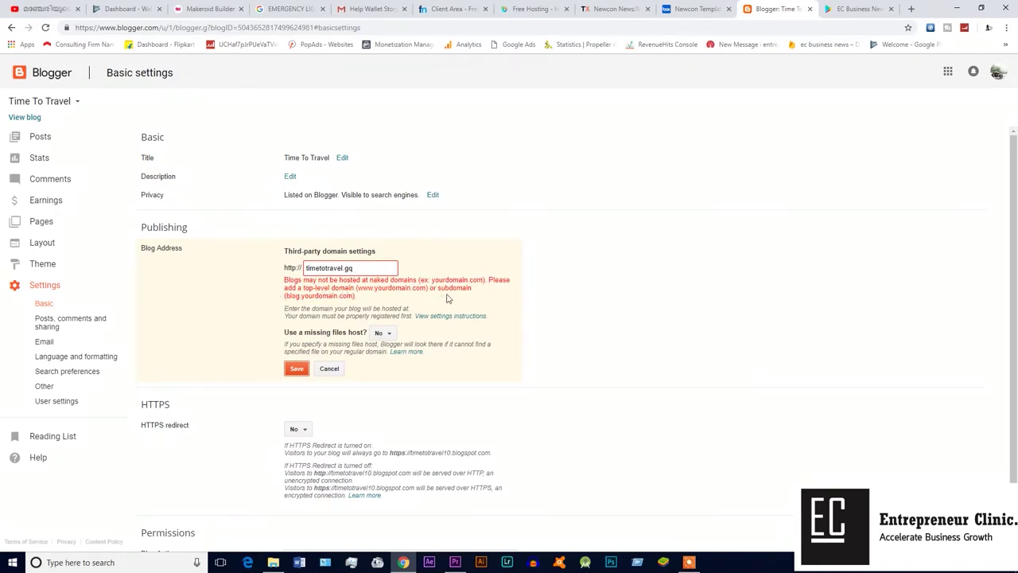
{"action": "left_click", "coordinate": [305, 268]}
{"action": "type", "text": "www."}
{"action": "left_click", "coordinate": [295, 369]}
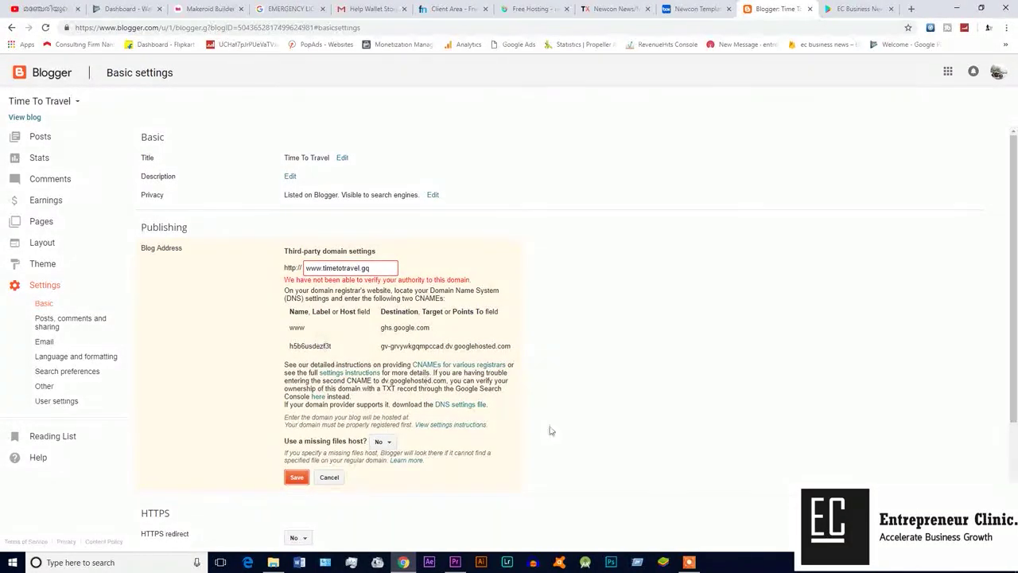
{"action": "mouse_move", "coordinate": [690, 562]}
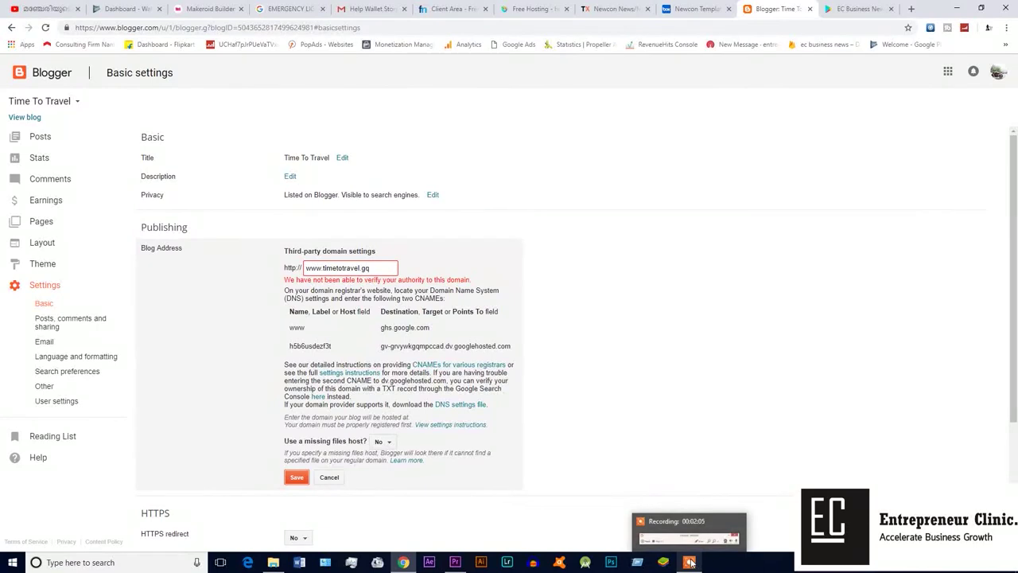
{"action": "left_click", "coordinate": [689, 549]}
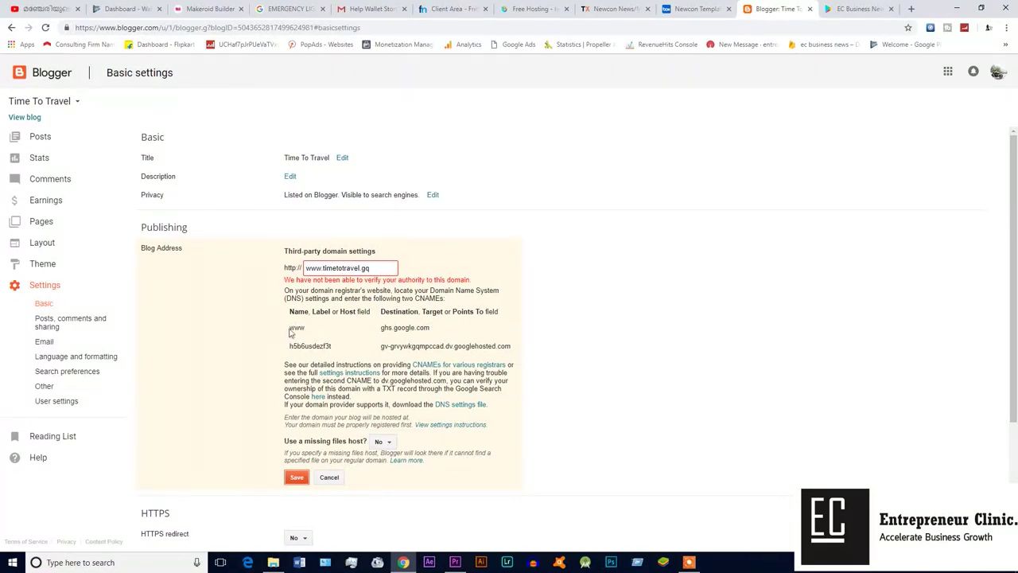
Switch to the Freenom domain list and open the DNS management for timetotravel.gq.
{"action": "left_click_drag", "start_coordinate": [289, 328], "coordinate": [305, 335]}
{"action": "left_click", "coordinate": [451, 9]}
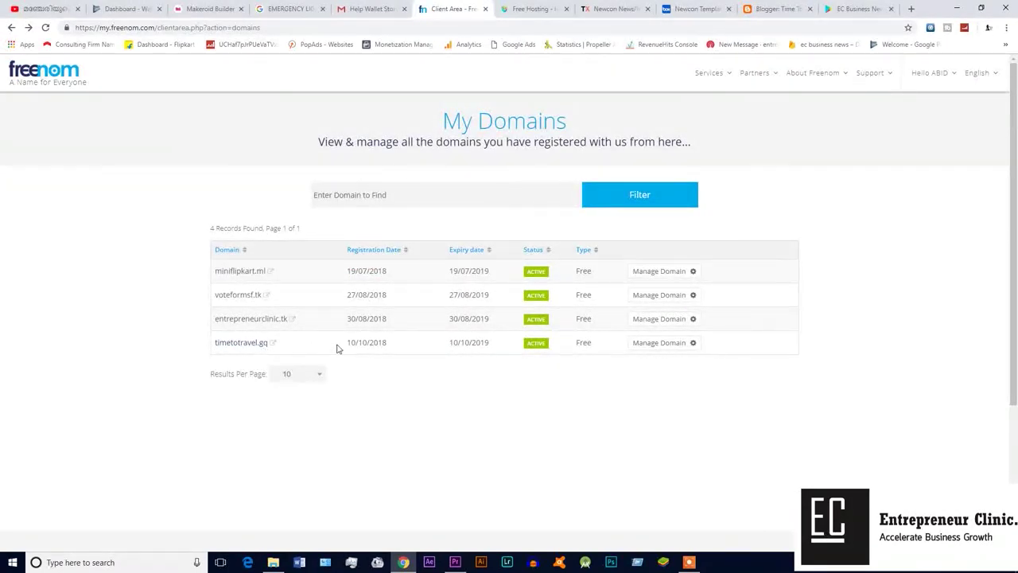
{"action": "left_click", "coordinate": [666, 350]}
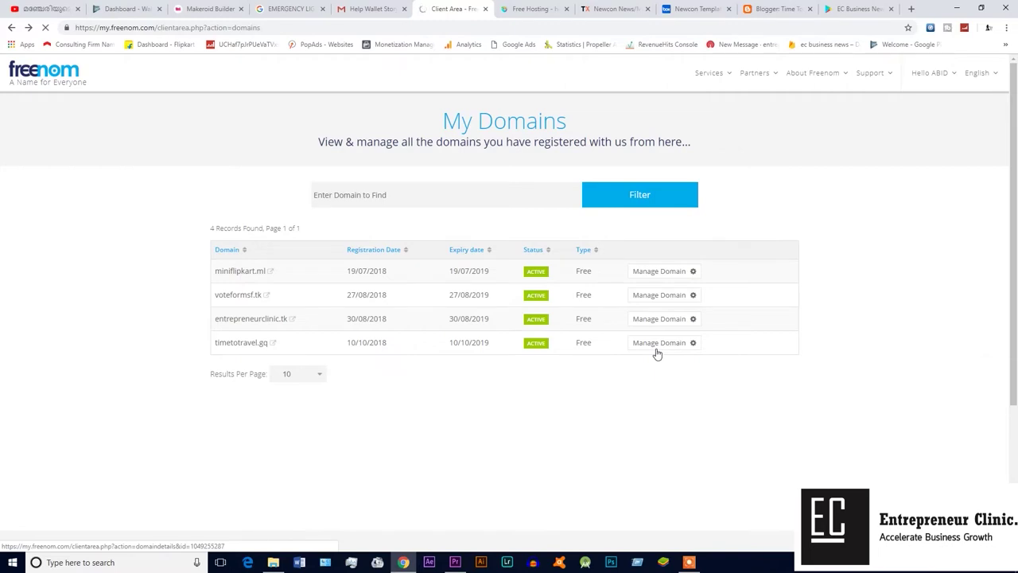
{"action": "mouse_move", "coordinate": [689, 562]}
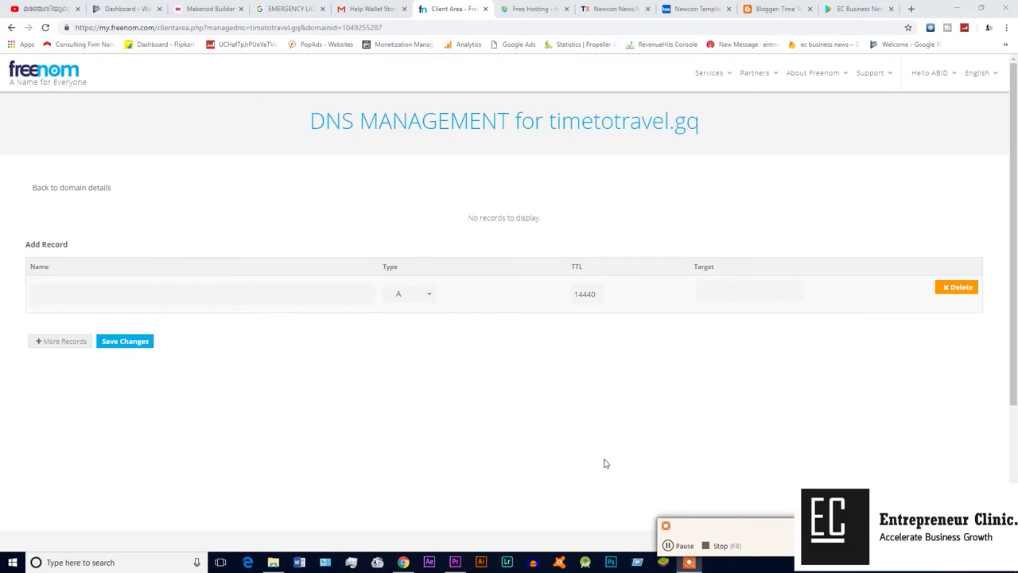
{"action": "left_click", "coordinate": [422, 297]}
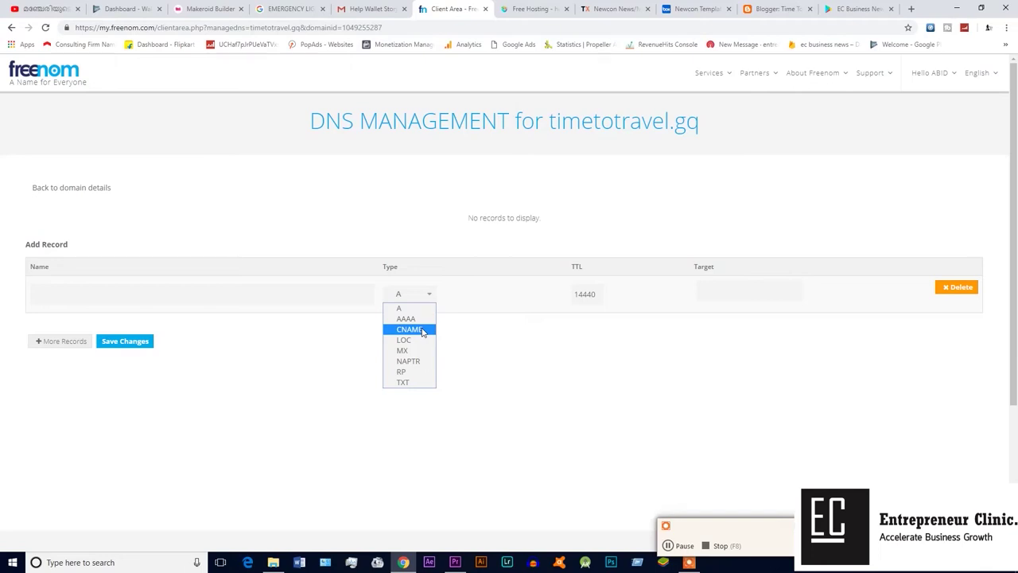
{"action": "left_click", "coordinate": [424, 332]}
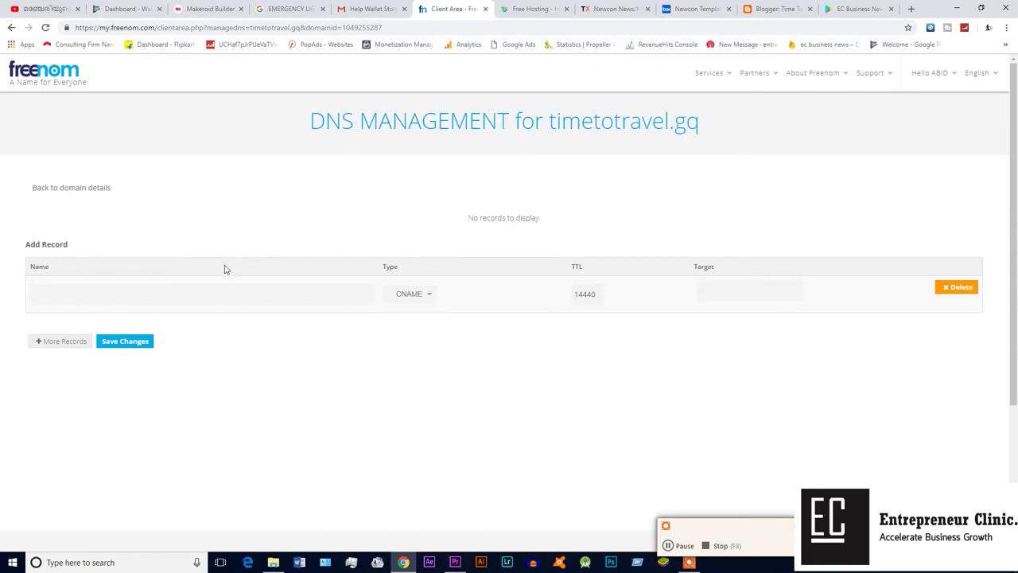
{"action": "left_click", "coordinate": [254, 293]}
{"action": "type", "text": "www"}
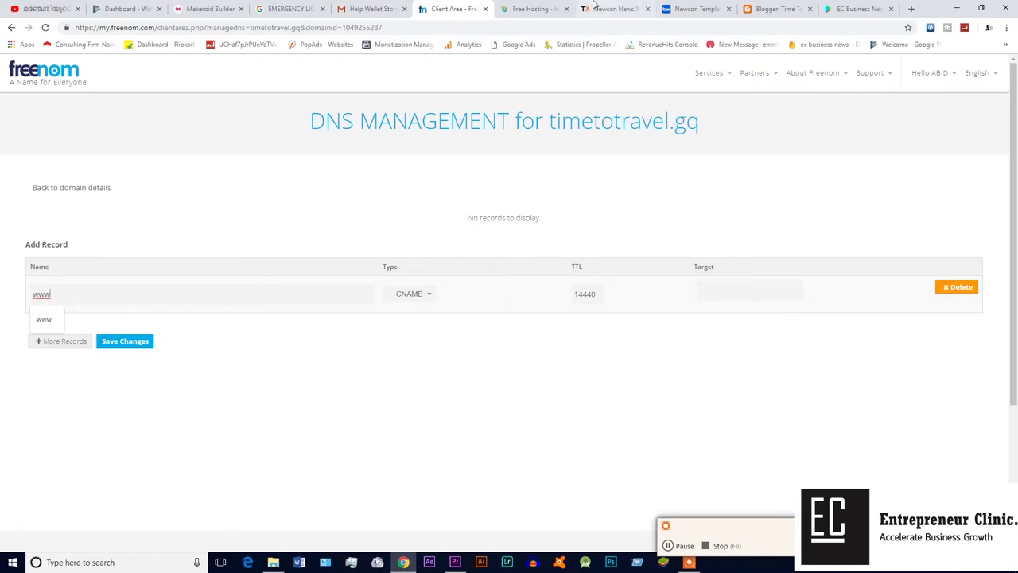
Copy the destination ghs.google.com from Blogger's domain settings and enter it as the target of the www record in Freenom.
{"action": "left_click", "coordinate": [755, 11]}
{"action": "left_click", "coordinate": [382, 329]}
{"action": "left_click_drag", "start_coordinate": [382, 328], "coordinate": [434, 333]}
{"action": "key", "text": "ctrl+c"}
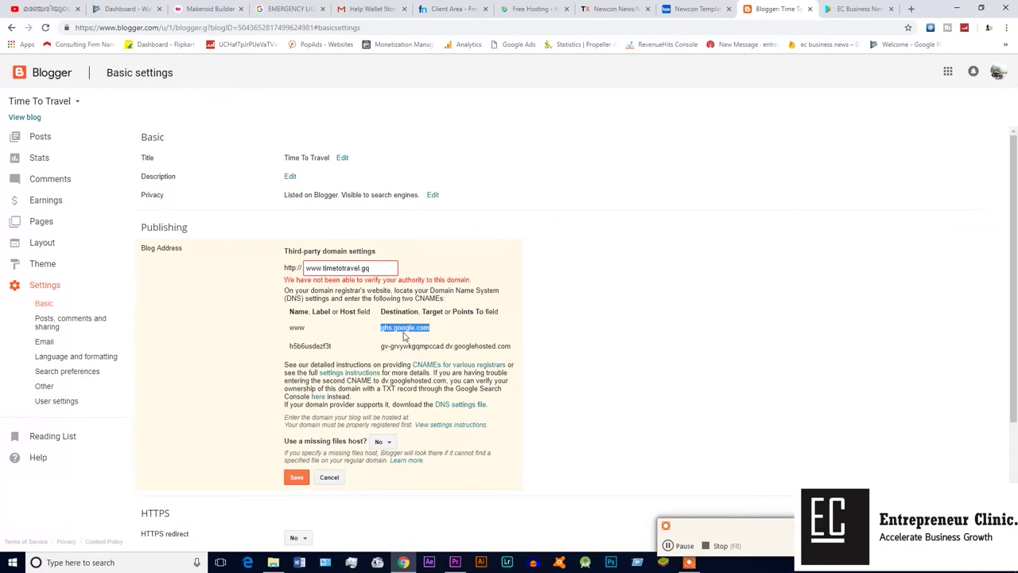
{"action": "left_click", "coordinate": [460, 10]}
{"action": "left_click", "coordinate": [710, 288]}
{"action": "key", "text": "ctrl+v"}
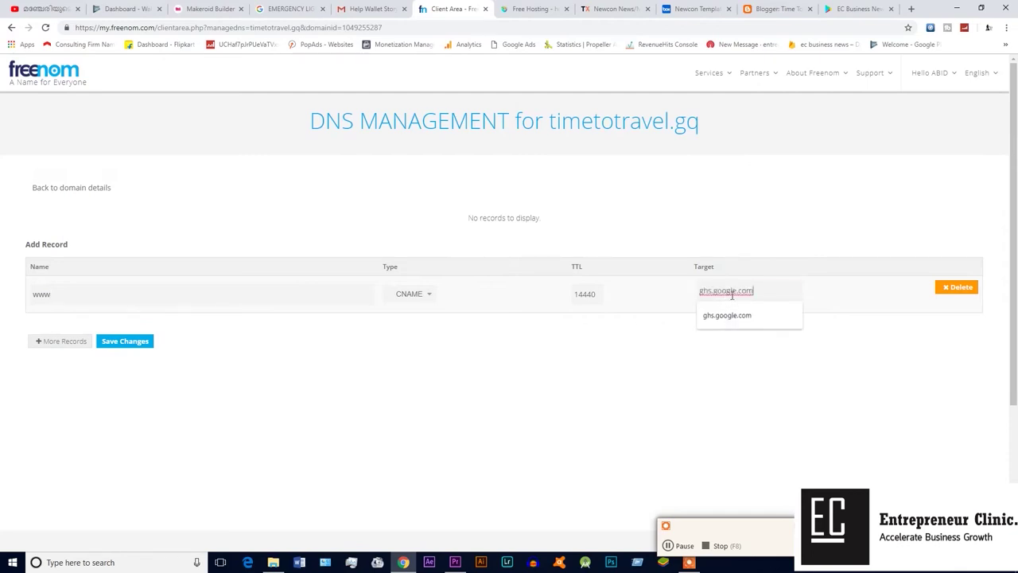
Add a second CNAME record in Freenom and paste Blogger's short verification token as its name.
{"action": "left_click", "coordinate": [61, 343]}
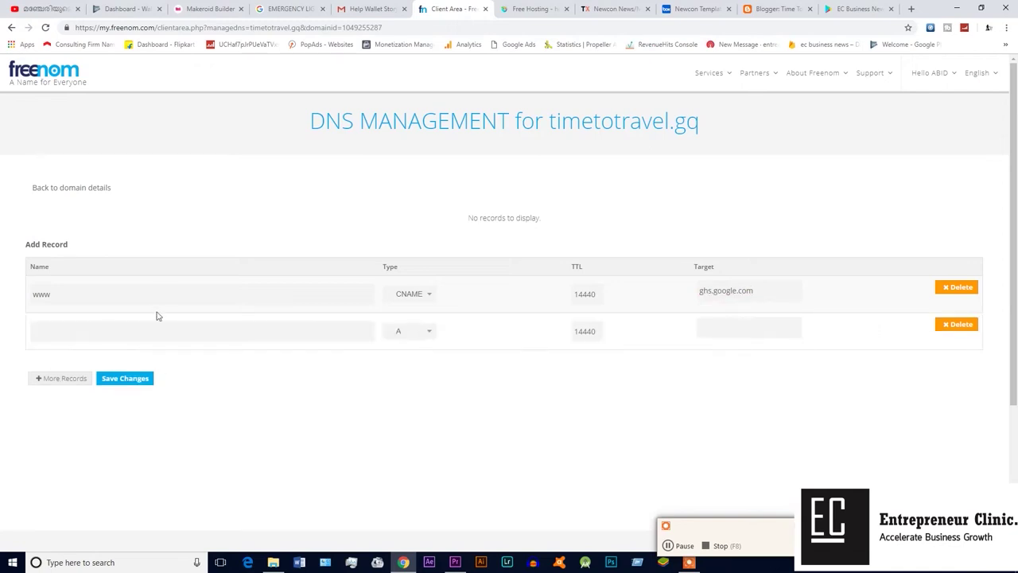
{"action": "left_click", "coordinate": [414, 333]}
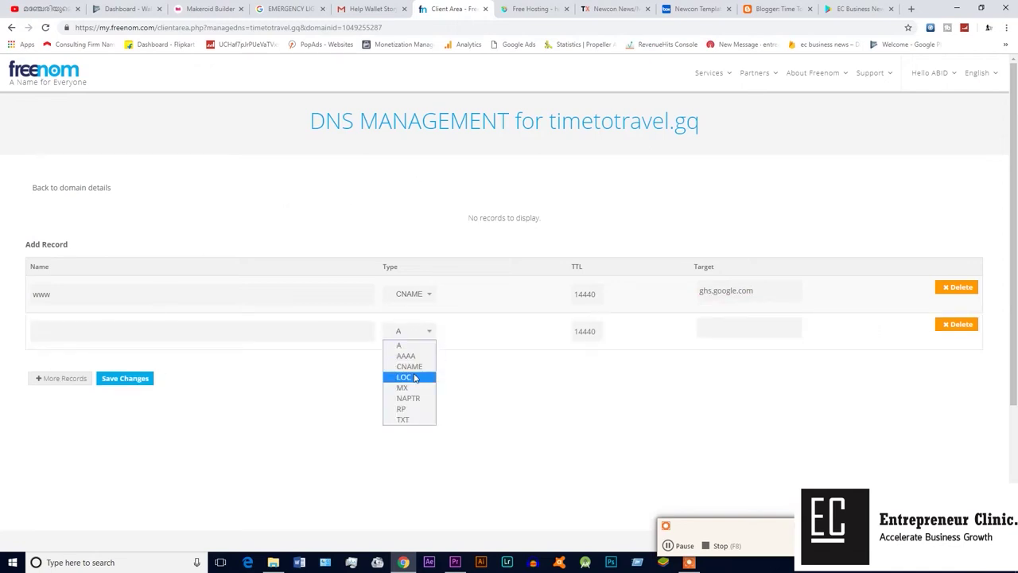
{"action": "left_click", "coordinate": [413, 367]}
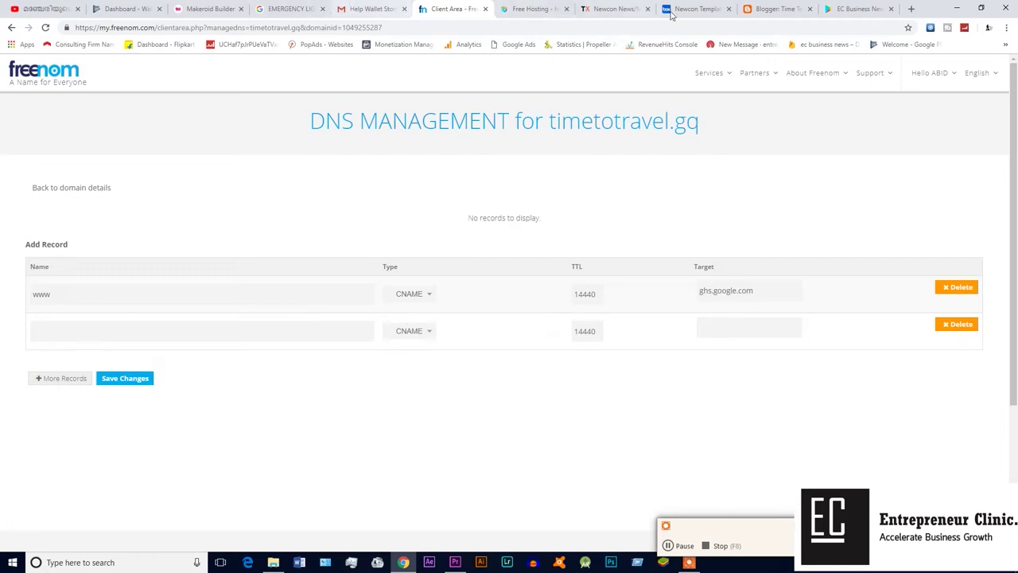
{"action": "left_click", "coordinate": [763, 9]}
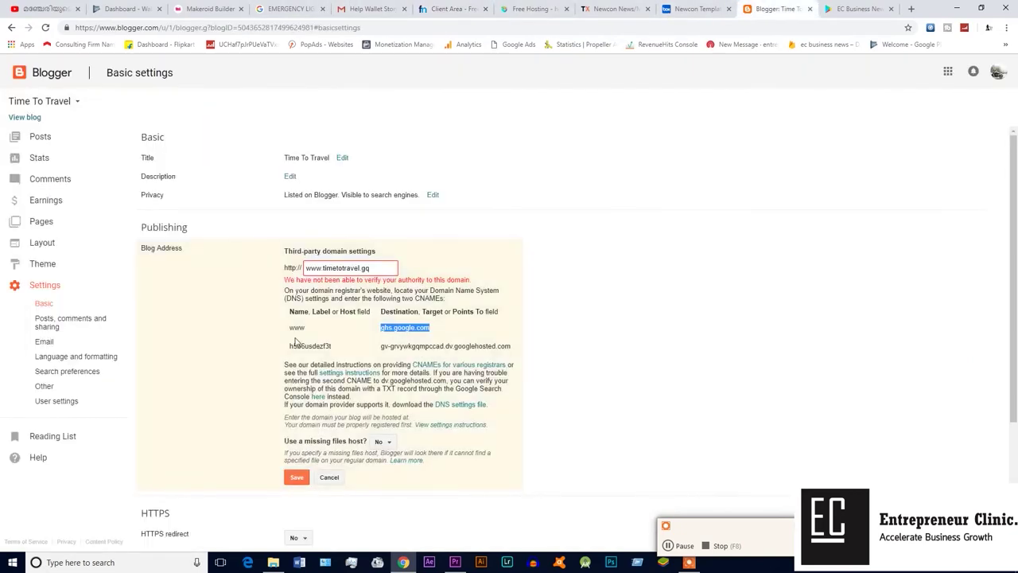
{"action": "left_click_drag", "start_coordinate": [290, 346], "coordinate": [338, 351]}
{"action": "key", "text": "ctrl+c"}
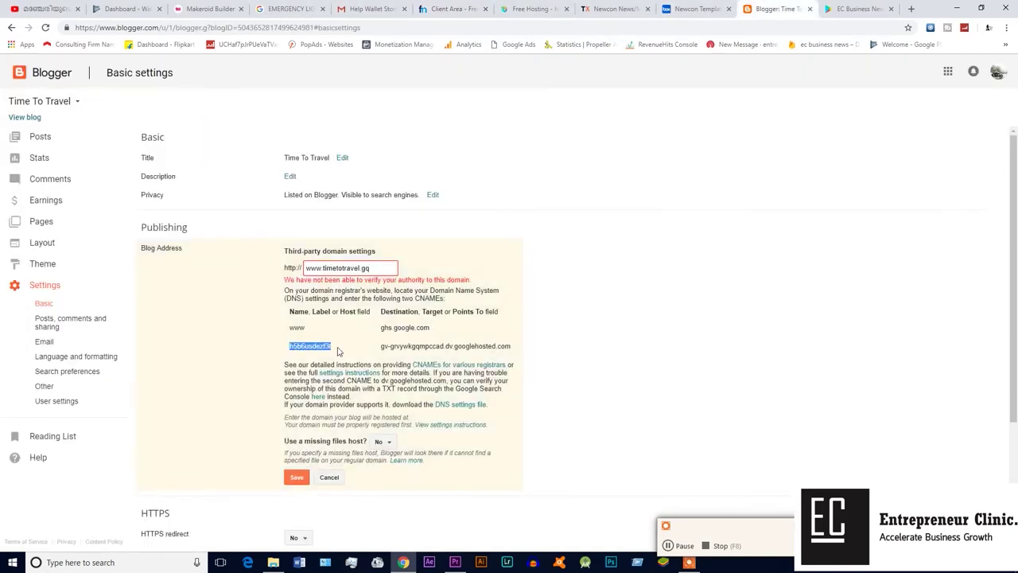
{"action": "left_click", "coordinate": [450, 9]}
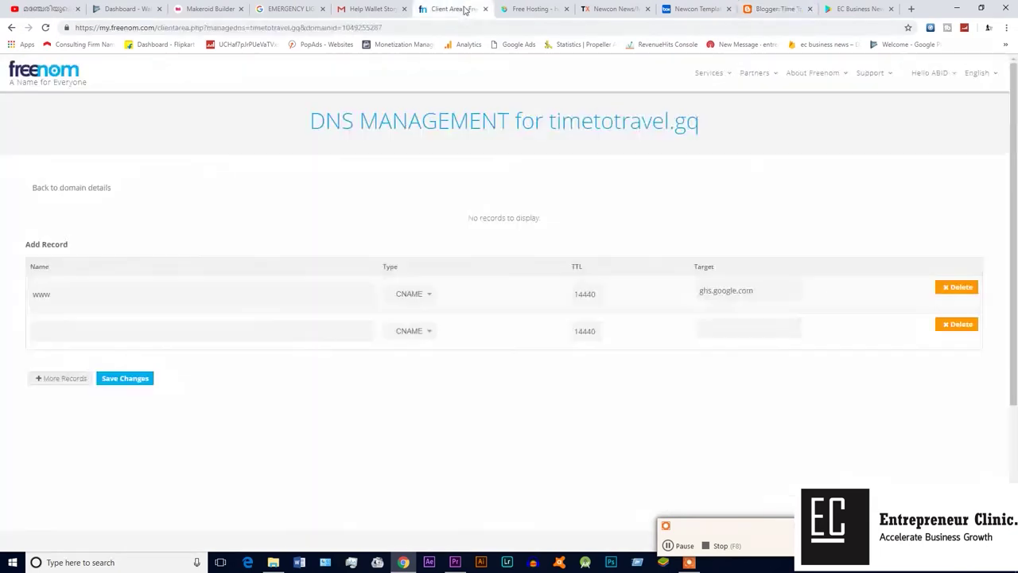
{"action": "left_click", "coordinate": [113, 333]}
{"action": "key", "text": "ctrl+v"}
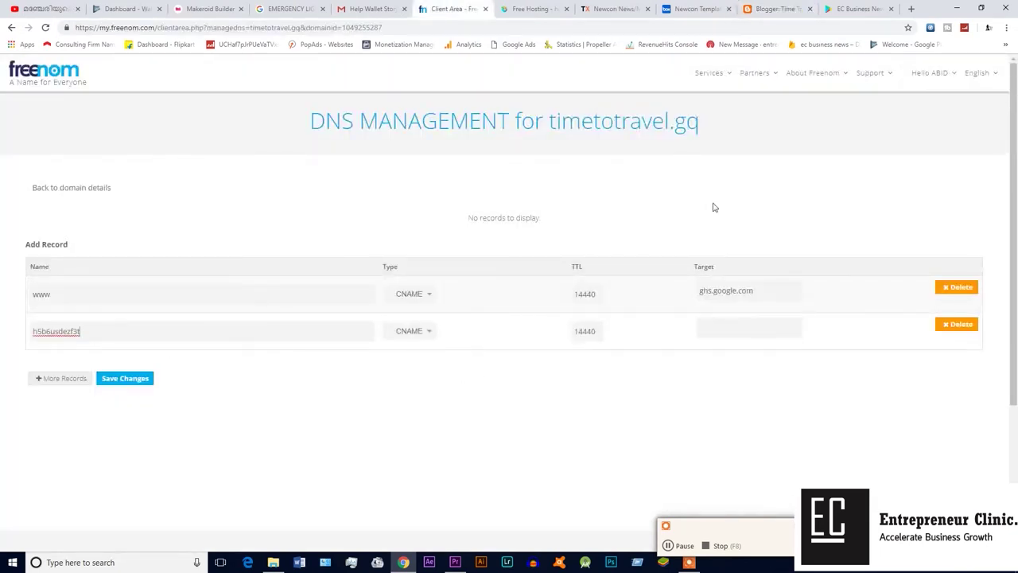
Copy the long googlehosted.com verification address from Blogger and paste it as the second CNAME record's target in Freenom.
{"action": "left_click", "coordinate": [767, 9]}
{"action": "left_click_drag", "start_coordinate": [381, 347], "coordinate": [518, 352]}
{"action": "key", "text": "ctrl+c"}
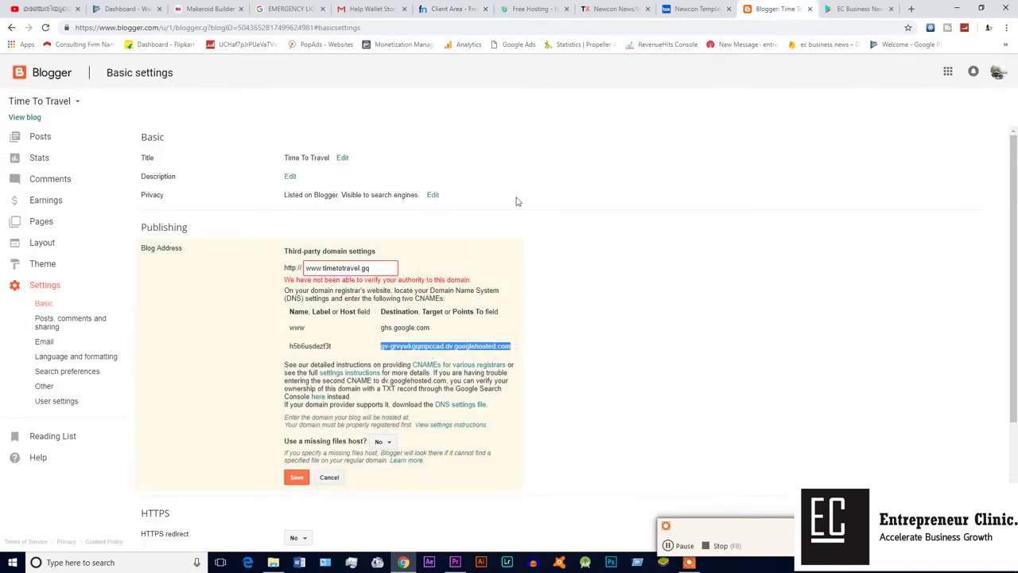
{"action": "left_click", "coordinate": [451, 9]}
{"action": "left_click", "coordinate": [736, 322]}
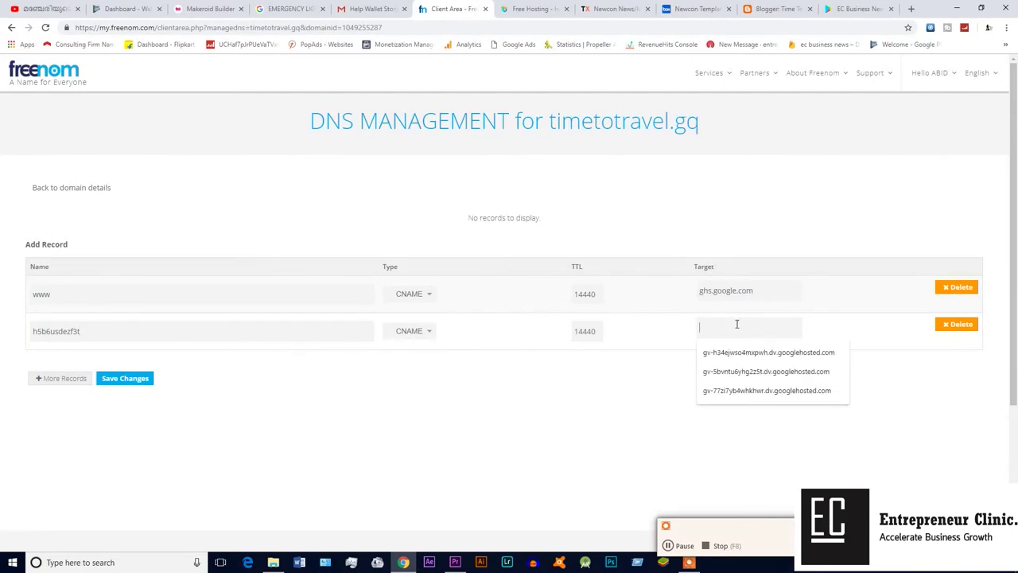
{"action": "key", "text": "ctrl+v"}
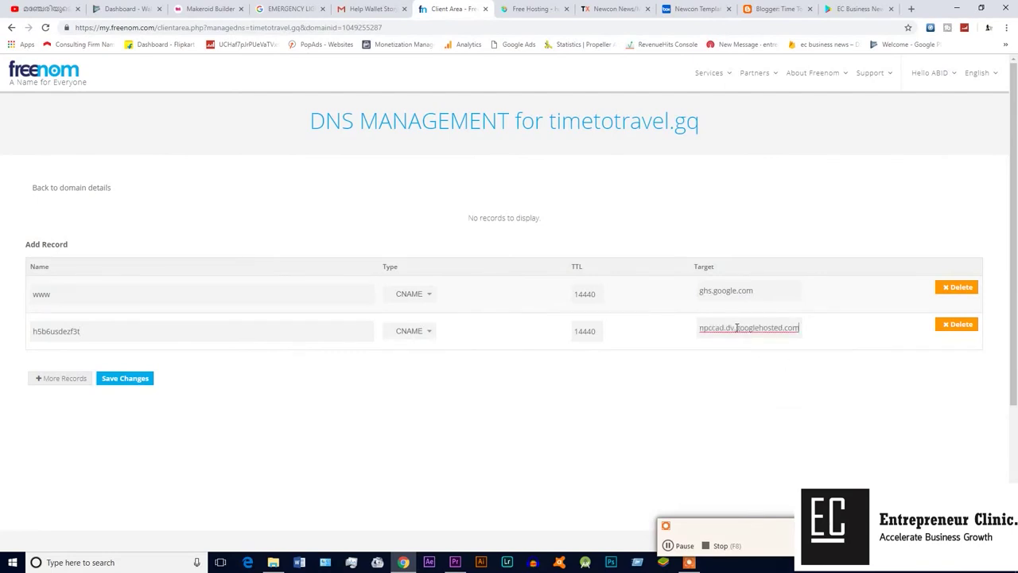
Add four more blank A records below the two CNAME records for timetotravel.gq.
{"action": "left_click", "coordinate": [62, 384]}
{"action": "left_click", "coordinate": [70, 421]}
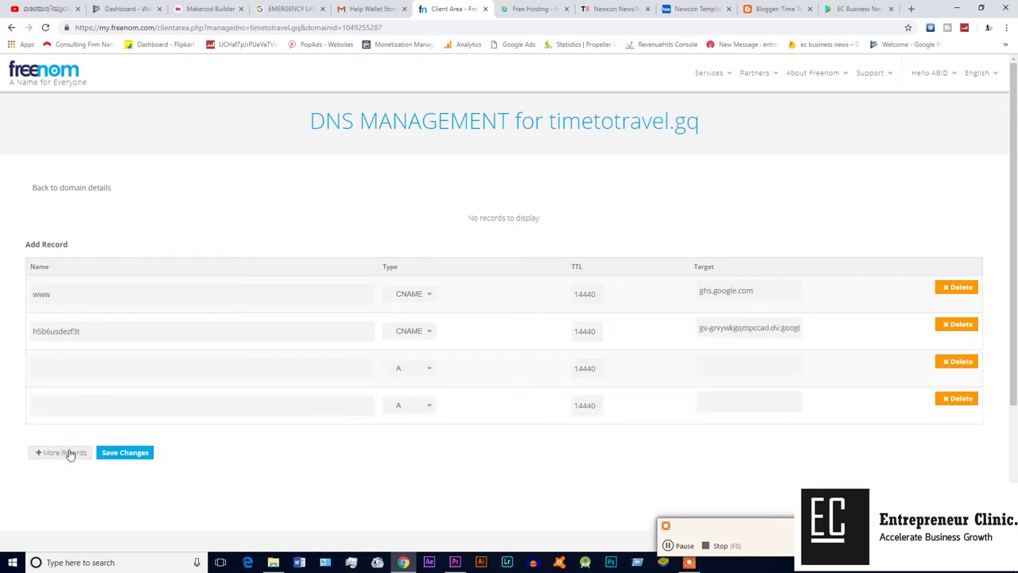
{"action": "left_click", "coordinate": [70, 453]}
{"action": "left_click", "coordinate": [66, 489]}
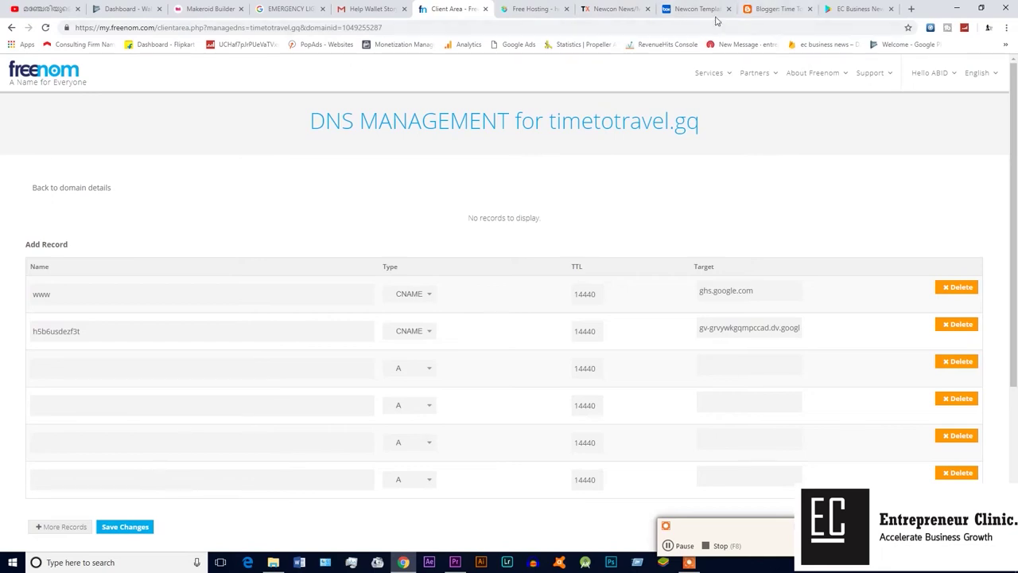
From Blogger's third-party domain settings, open the help article on creating CNAME records and look through its instructions.
{"action": "left_click", "coordinate": [764, 9]}
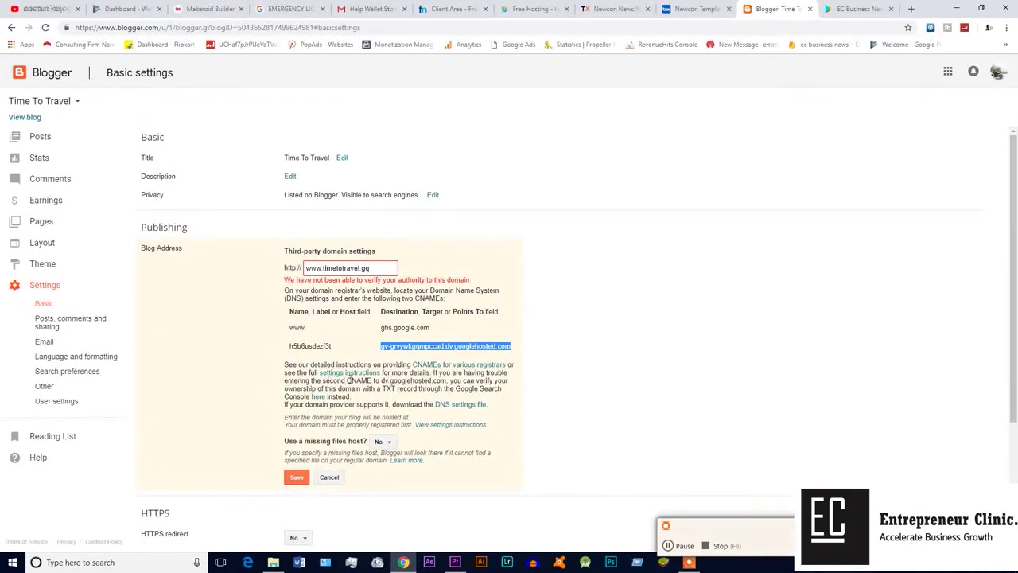
{"action": "left_click", "coordinate": [318, 397]}
{"action": "left_click", "coordinate": [600, 89]}
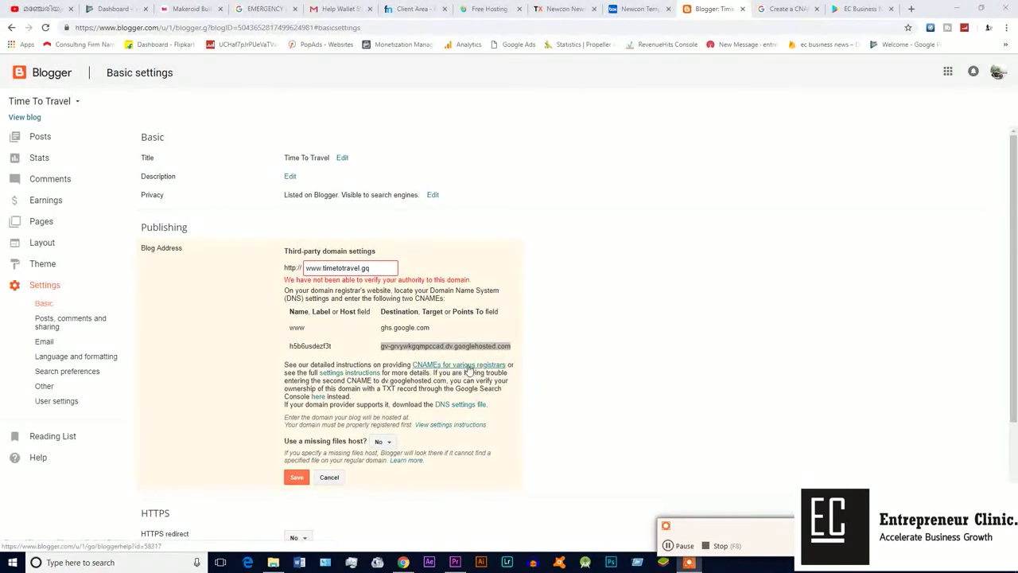
{"action": "left_click", "coordinate": [788, 9]}
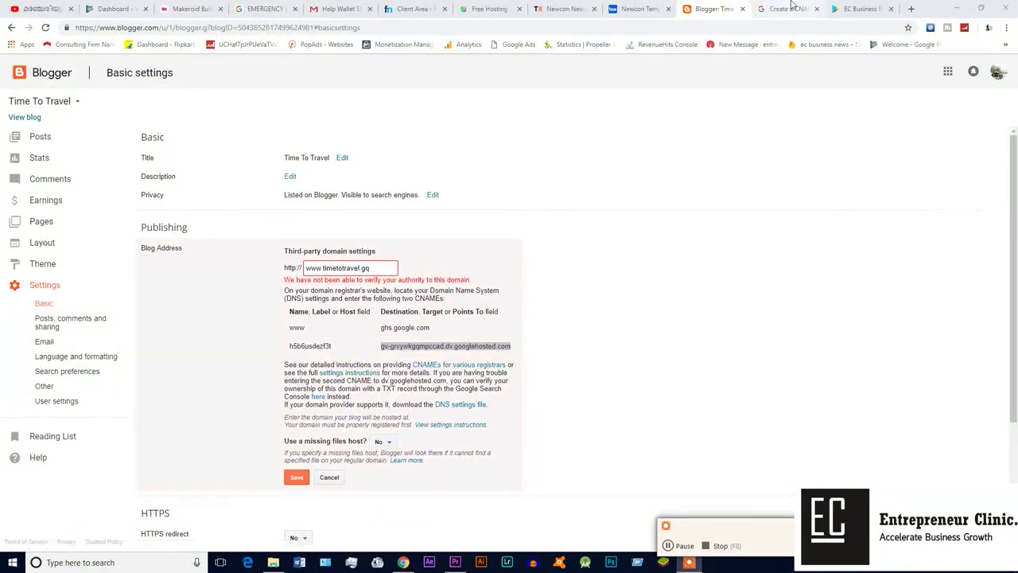
{"action": "scroll", "coordinate": [239, 254], "scroll_direction": "down", "scroll_amount": 3}
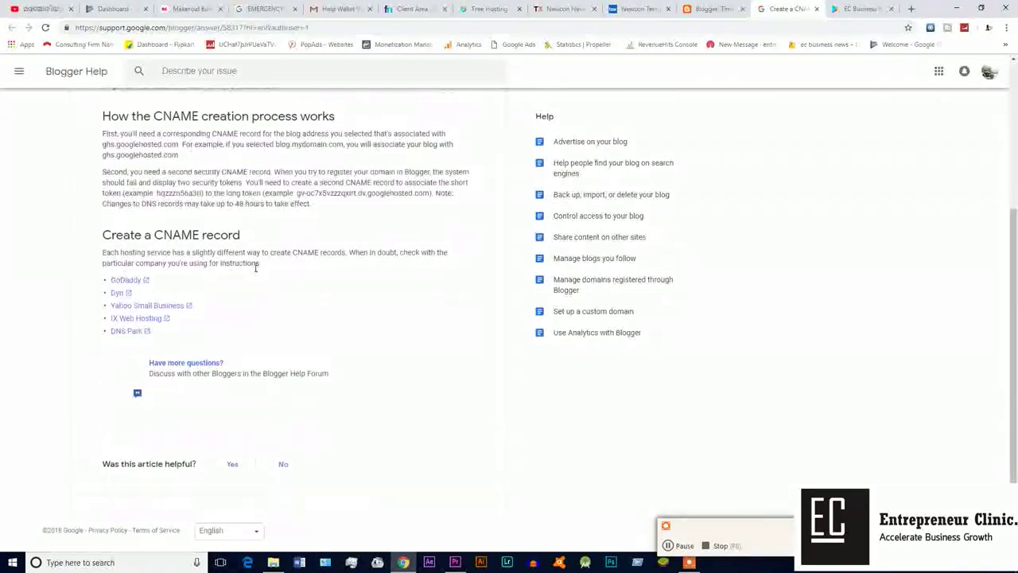
{"action": "scroll", "coordinate": [270, 318], "scroll_direction": "up", "scroll_amount": 2}
{"action": "scroll", "coordinate": [284, 346], "scroll_direction": "up", "scroll_amount": 3}
{"action": "scroll", "coordinate": [283, 334], "scroll_direction": "down", "scroll_amount": 2}
{"action": "scroll", "coordinate": [159, 342], "scroll_direction": "up", "scroll_amount": 3}
{"action": "scroll", "coordinate": [306, 393], "scroll_direction": "down", "scroll_amount": 3}
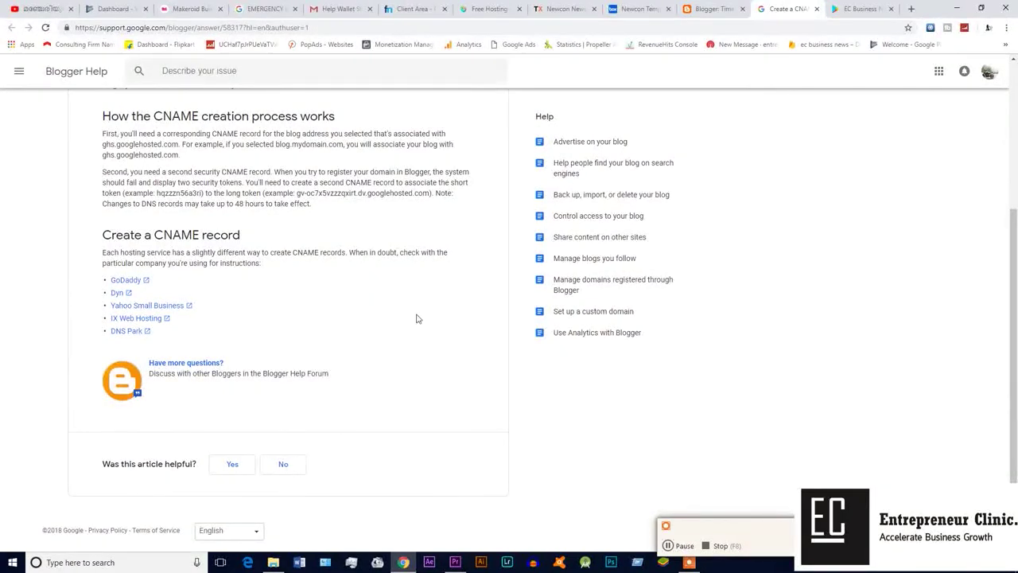
Return to Blogger and open the "Set up a custom domain" help article through the settings instructions.
{"action": "left_click", "coordinate": [713, 10]}
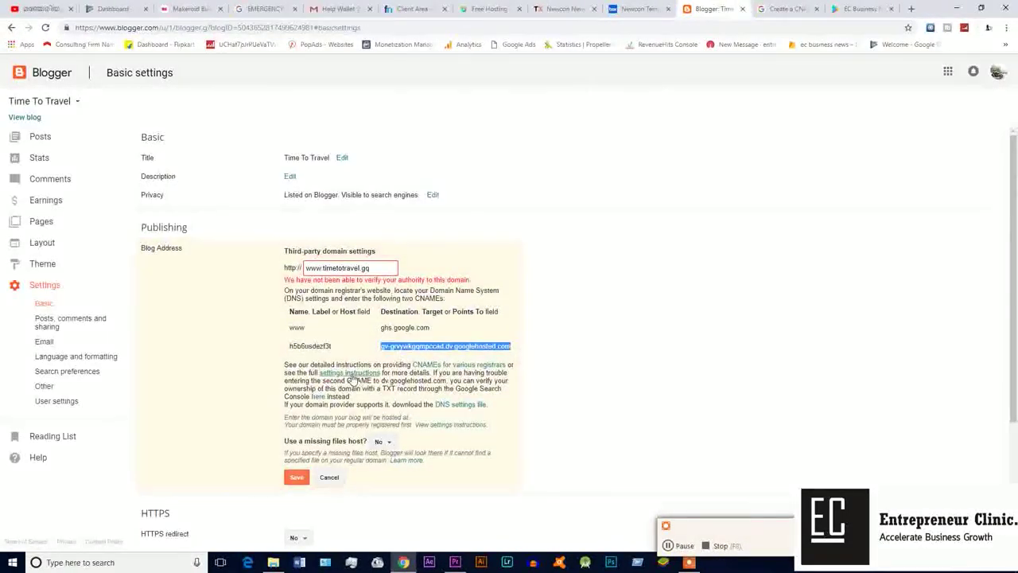
{"action": "left_click", "coordinate": [363, 364]}
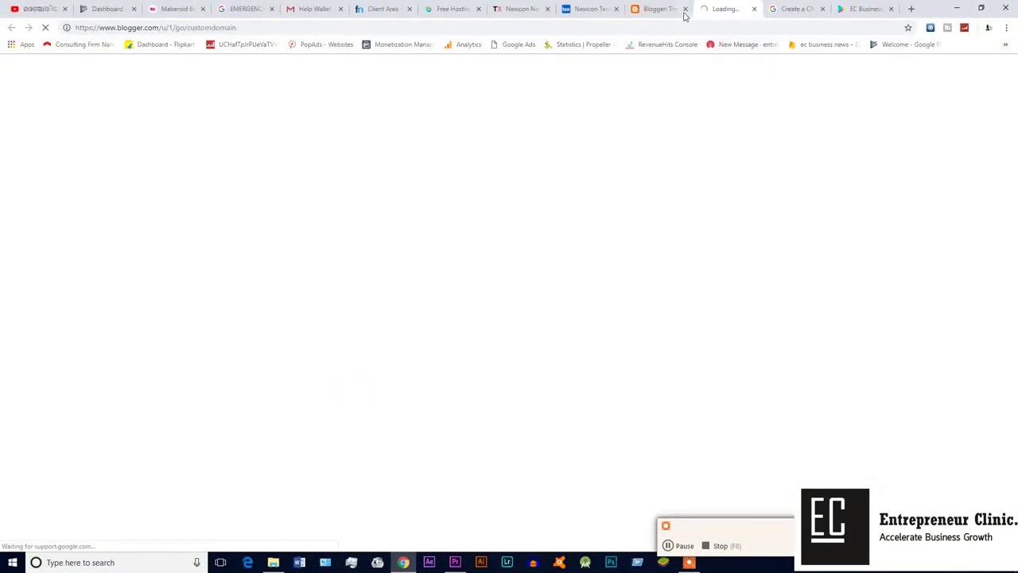
{"action": "left_click", "coordinate": [681, 13]}
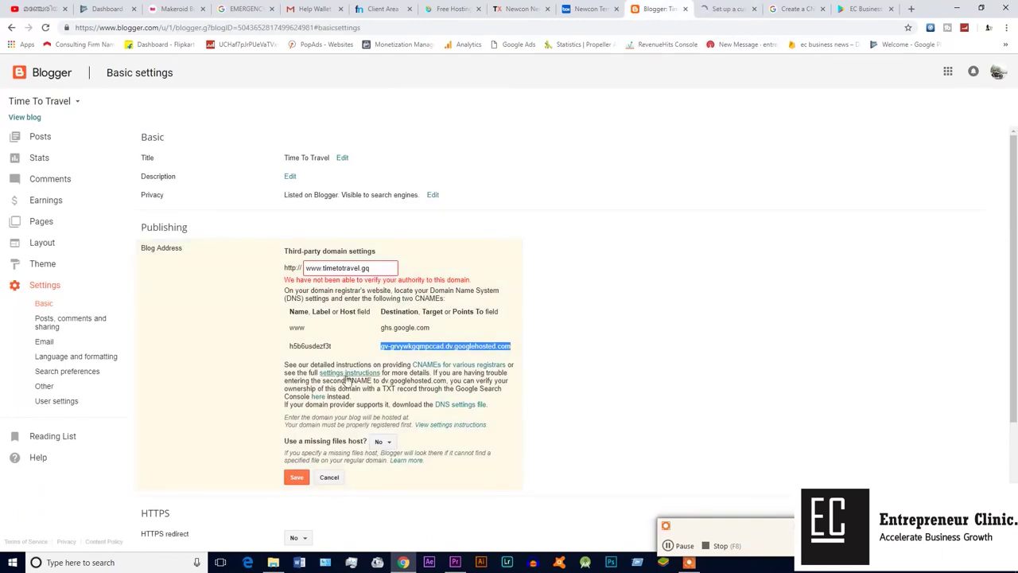
{"action": "left_click", "coordinate": [725, 8]}
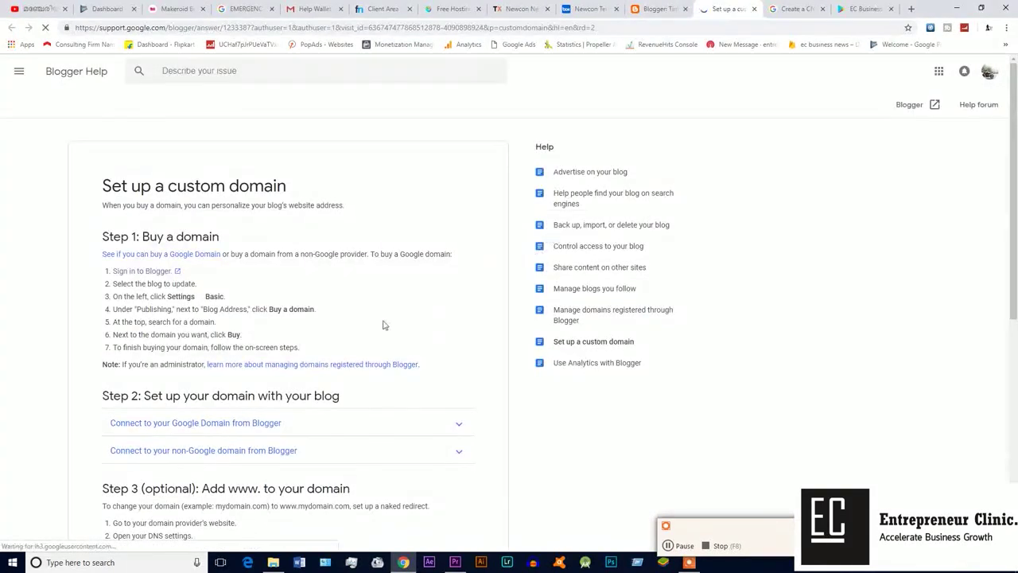
{"action": "scroll", "coordinate": [381, 324], "scroll_direction": "down", "scroll_amount": 3}
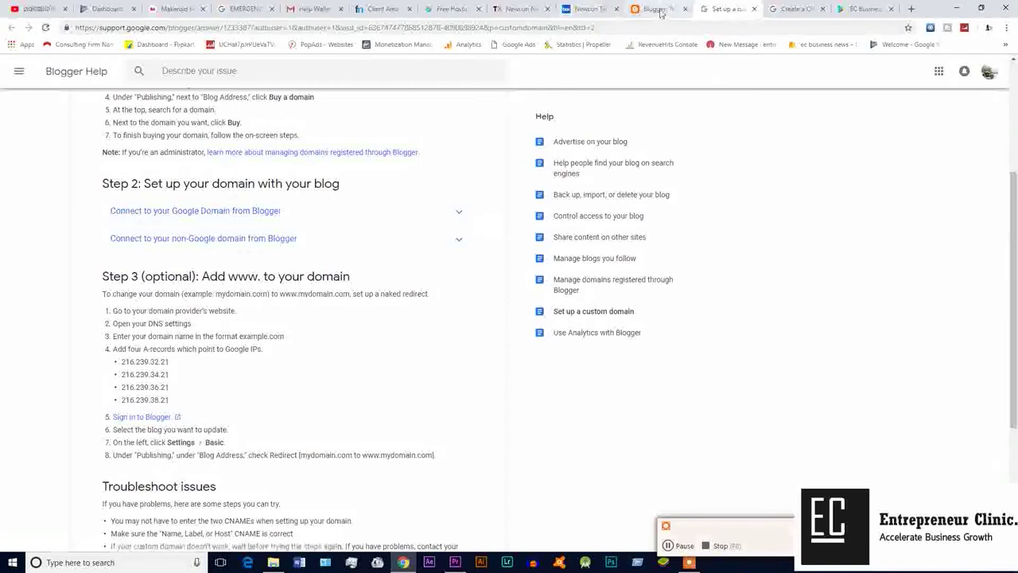
Close the CNAME help article and go to the four A-record IP addresses in Step 3 of the custom domain article.
{"action": "left_click", "coordinate": [658, 9]}
{"action": "left_click", "coordinate": [811, 8]}
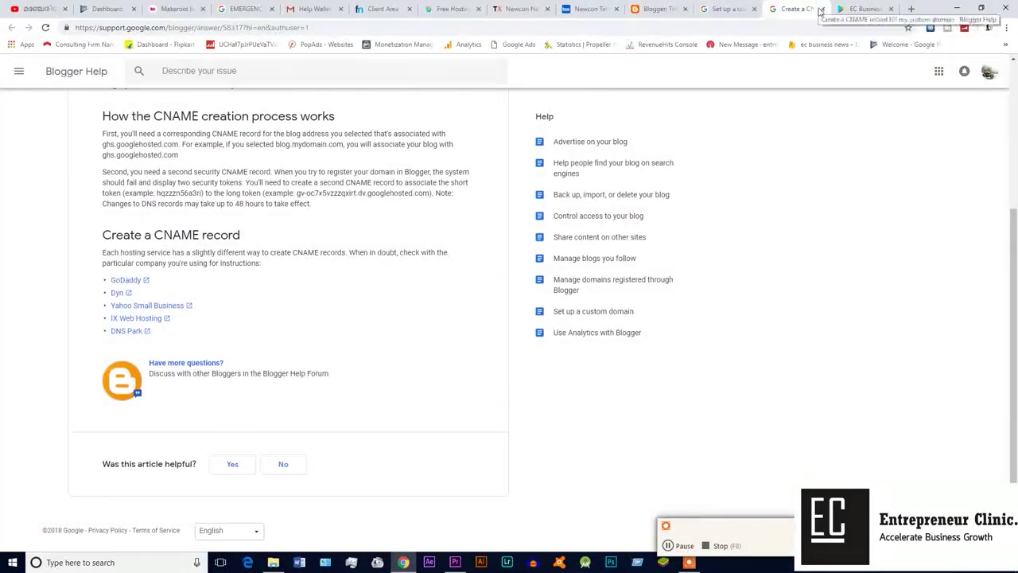
{"action": "left_click", "coordinate": [822, 9]}
{"action": "left_click", "coordinate": [722, 10]}
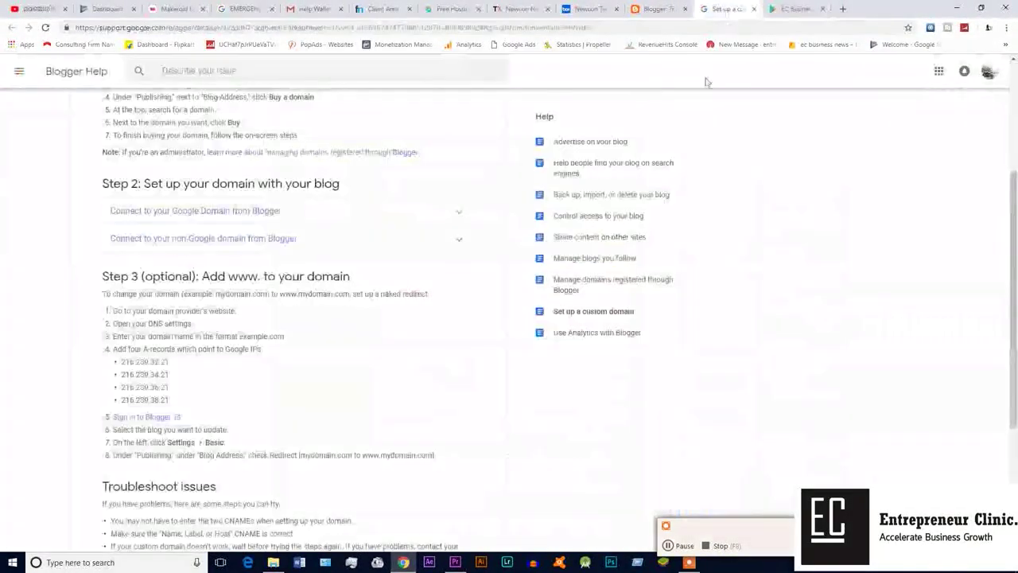
{"action": "scroll", "coordinate": [347, 280], "scroll_direction": "down", "scroll_amount": 1}
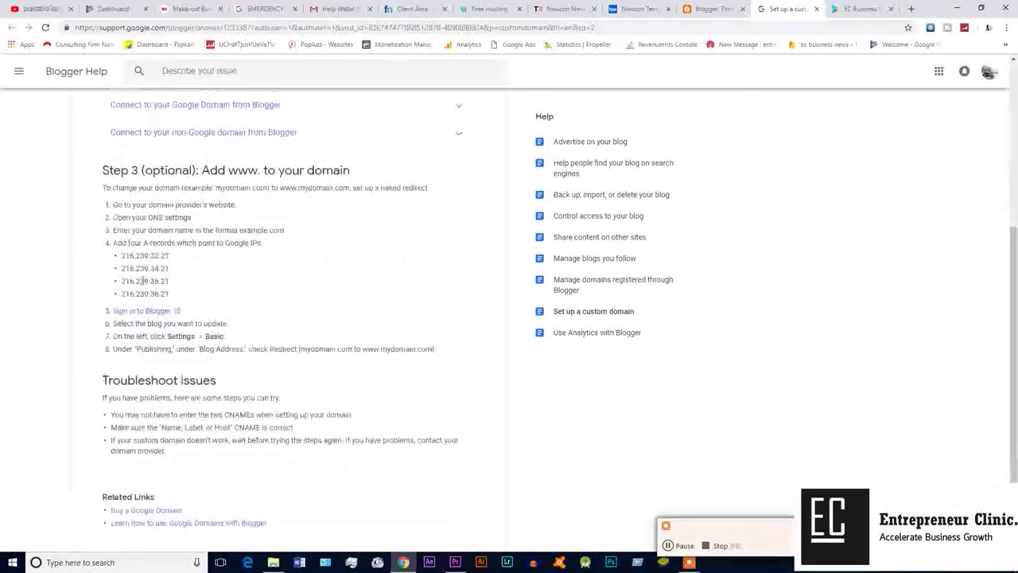
Copy 216.239.32.21 from the Blogger custom domain article into the first blank A record's target in Freenom's DNS management.
{"action": "left_click_drag", "start_coordinate": [122, 255], "coordinate": [201, 262]}
{"action": "key", "text": "ctrl+c"}
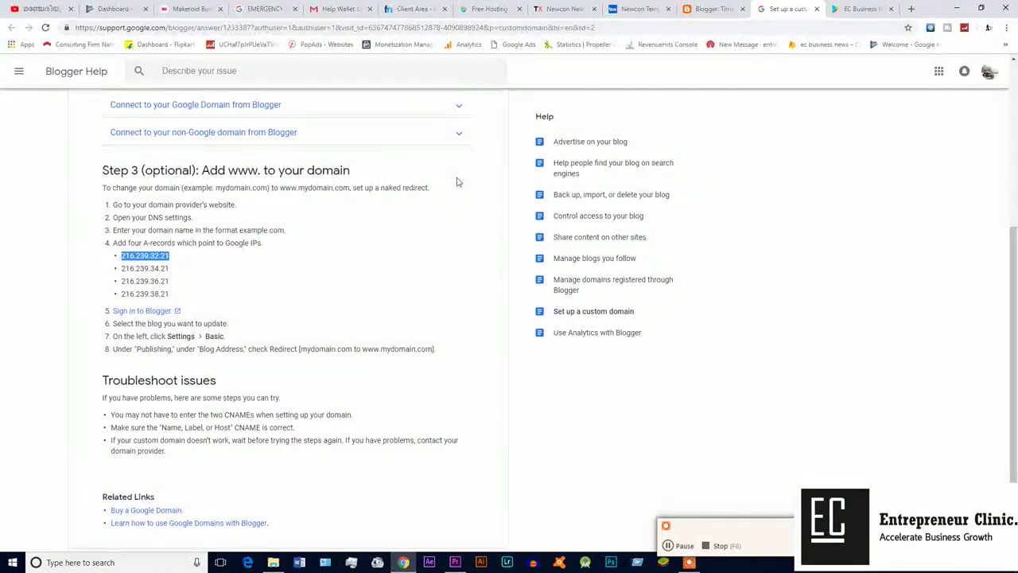
{"action": "left_click", "coordinate": [412, 9]}
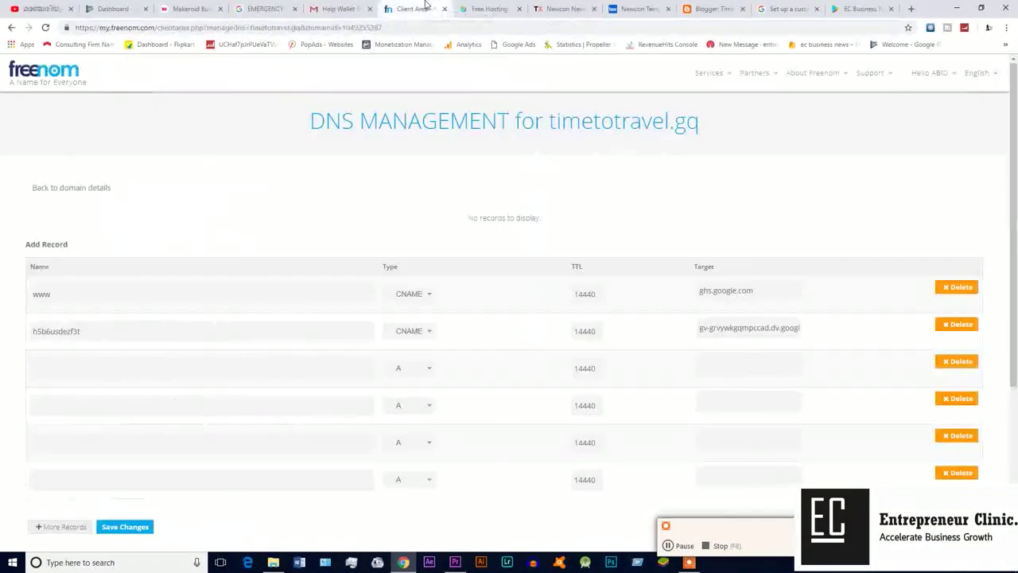
{"action": "left_click", "coordinate": [726, 366]}
{"action": "key", "text": "ctrl+v"}
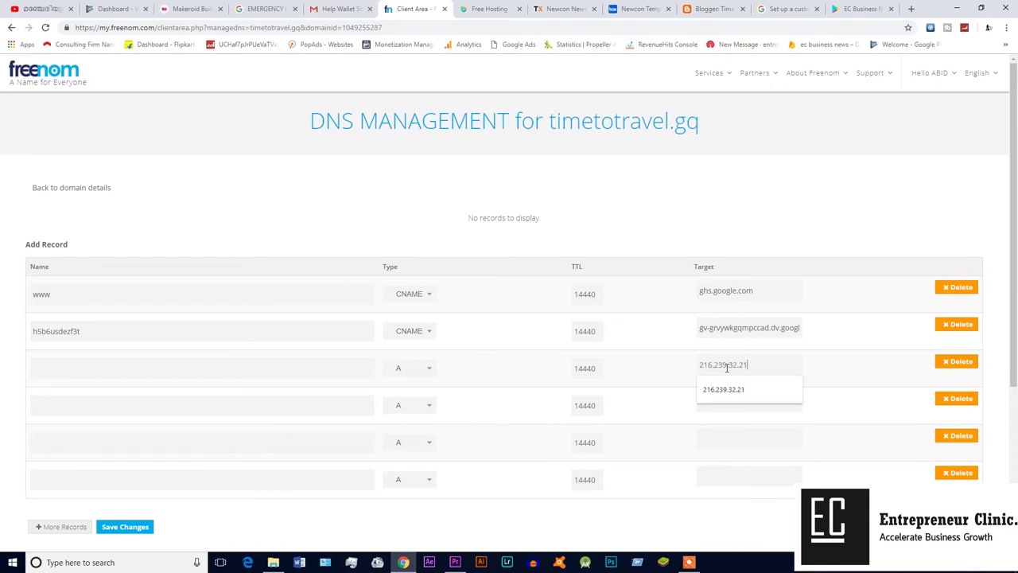
Copy 216.239.34.21 from the custom domain help article into the second A record's target in Freenom.
{"action": "left_click", "coordinate": [716, 9]}
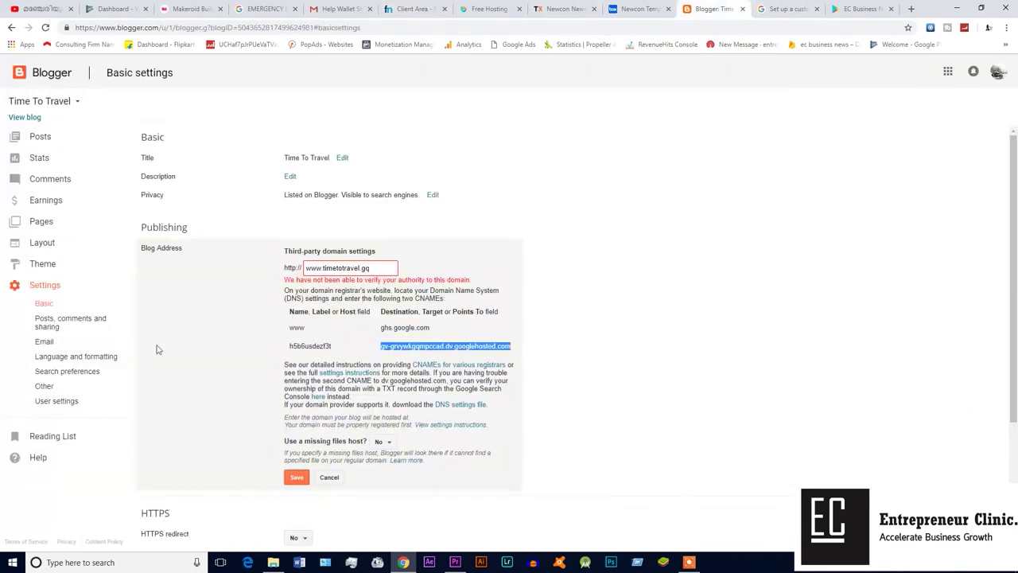
{"action": "left_click", "coordinate": [784, 9]}
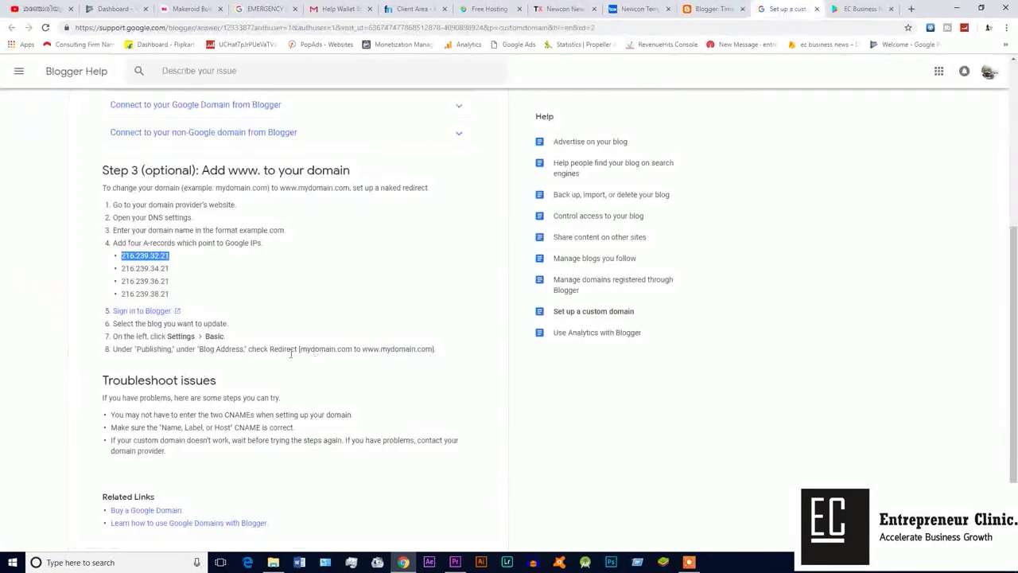
{"action": "left_click_drag", "start_coordinate": [122, 268], "coordinate": [177, 273]}
{"action": "key", "text": "ctrl+c"}
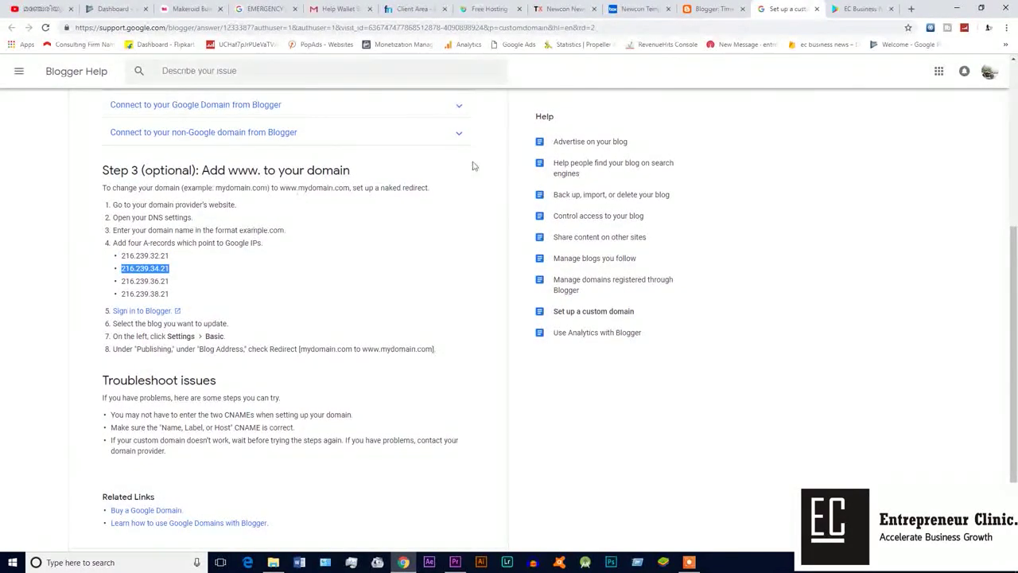
{"action": "left_click", "coordinate": [412, 9]}
{"action": "left_click", "coordinate": [729, 407]}
{"action": "key", "text": "ctrl+v"}
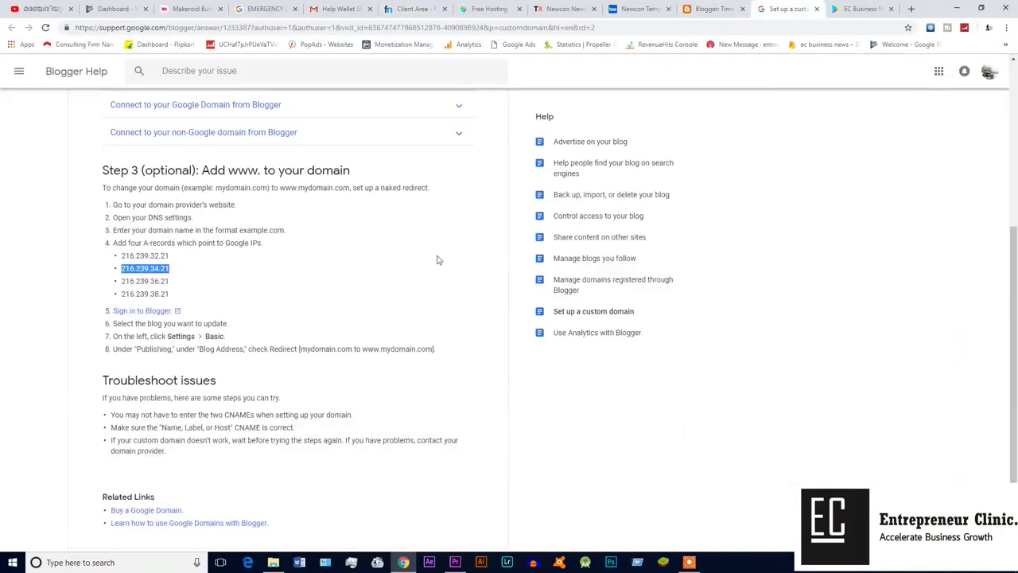
Copy 216.239.36.21 from the help article into the third A record's target in Freenom.
{"action": "left_click", "coordinate": [783, 8]}
{"action": "left_click_drag", "start_coordinate": [121, 281], "coordinate": [181, 284]}
{"action": "key", "text": "ctrl+c"}
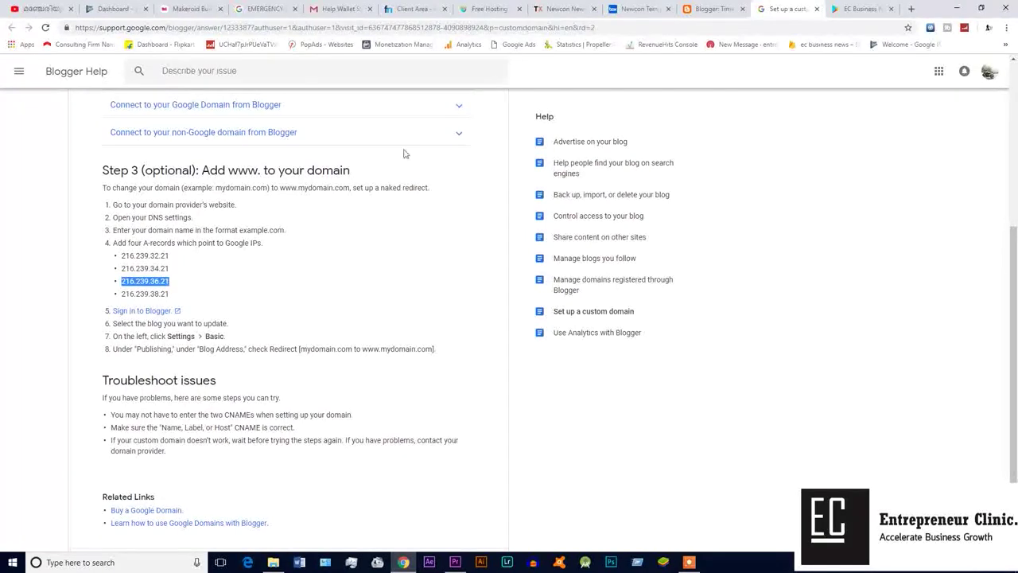
{"action": "left_click", "coordinate": [411, 9]}
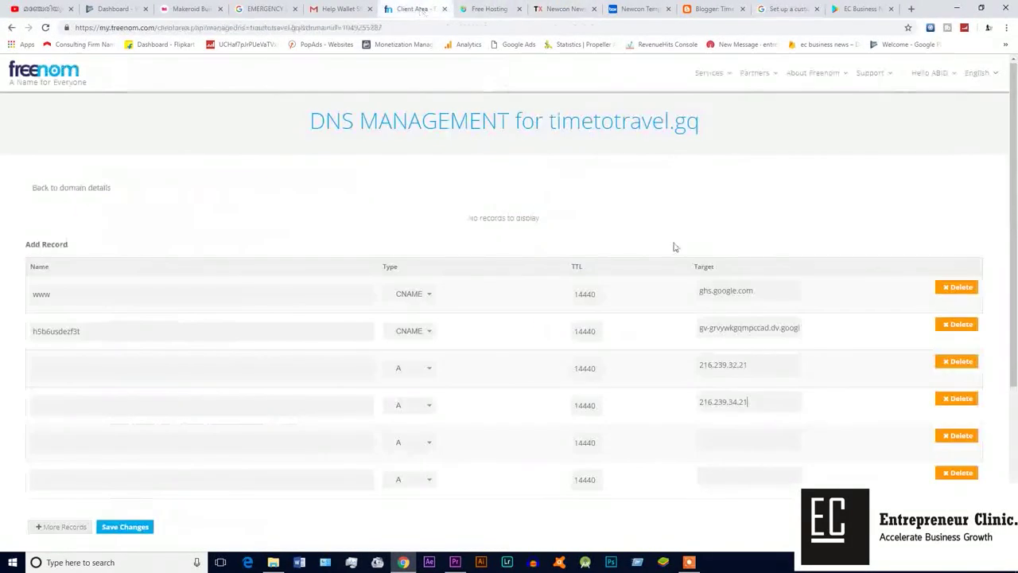
{"action": "left_click", "coordinate": [713, 444]}
{"action": "key", "text": "ctrl+v"}
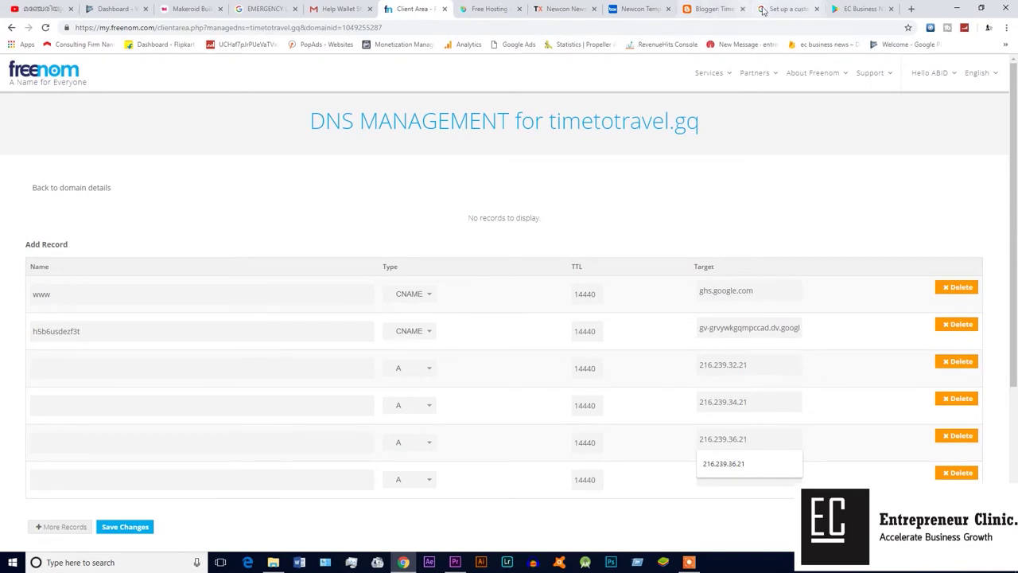
Copy 216.239.38.21 from the help article into the fourth A record's target in Freenom and save all the new DNS records.
{"action": "left_click", "coordinate": [786, 8]}
{"action": "left_click_drag", "start_coordinate": [122, 293], "coordinate": [191, 292]}
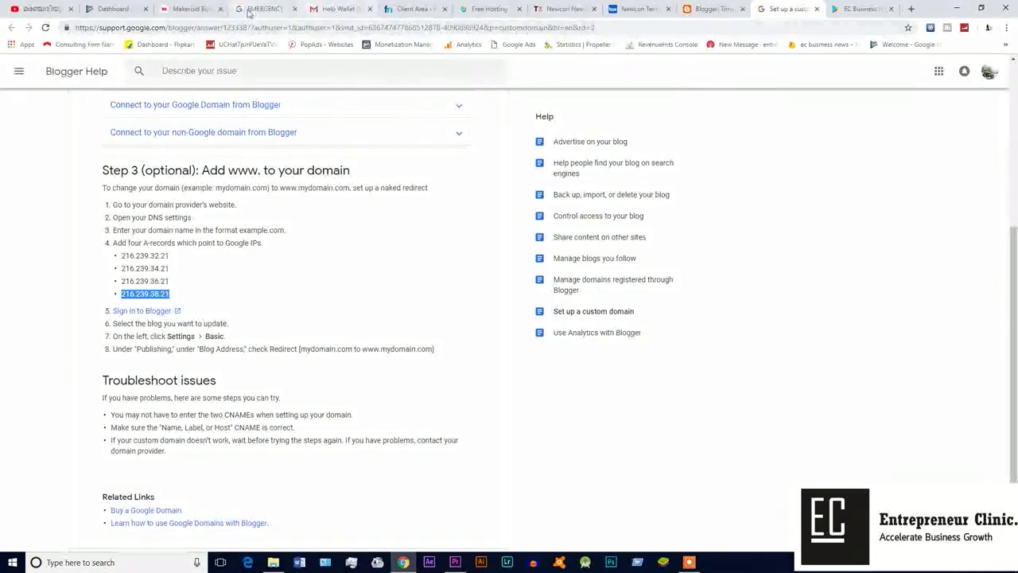
{"action": "left_click", "coordinate": [405, 9]}
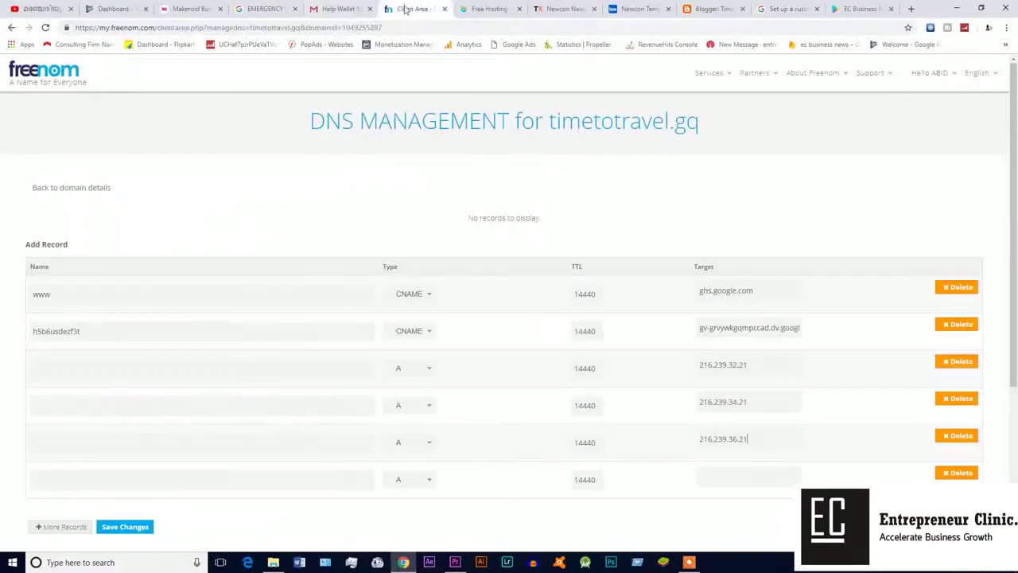
{"action": "left_click", "coordinate": [717, 474]}
{"action": "key", "text": "Down"}
{"action": "key", "text": "Return"}
{"action": "scroll", "coordinate": [717, 474], "scroll_direction": "down", "scroll_amount": 3}
{"action": "left_click", "coordinate": [148, 294]}
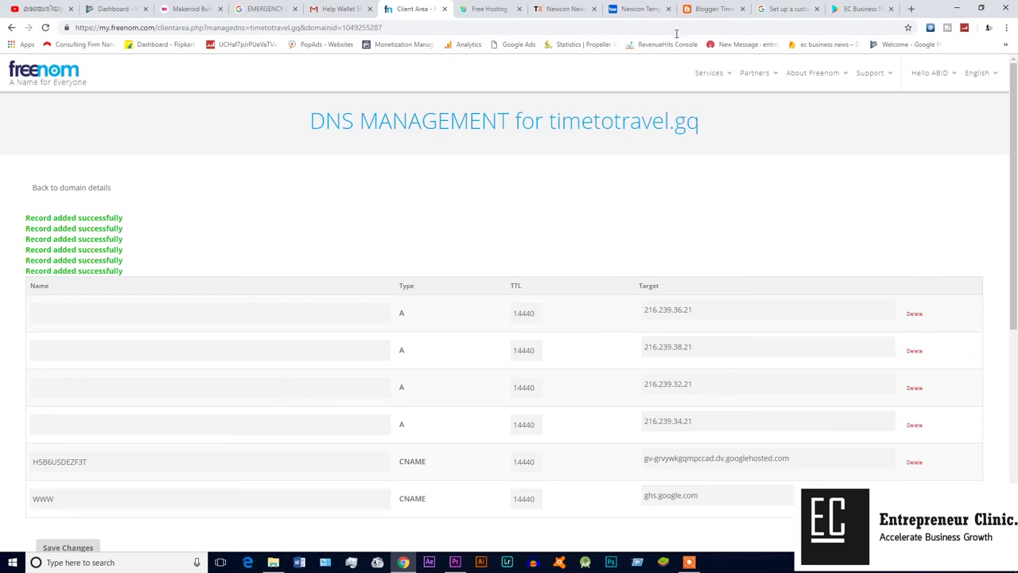
{"action": "left_click", "coordinate": [709, 10]}
{"action": "scroll", "coordinate": [588, 239], "scroll_direction": "down", "scroll_amount": 3}
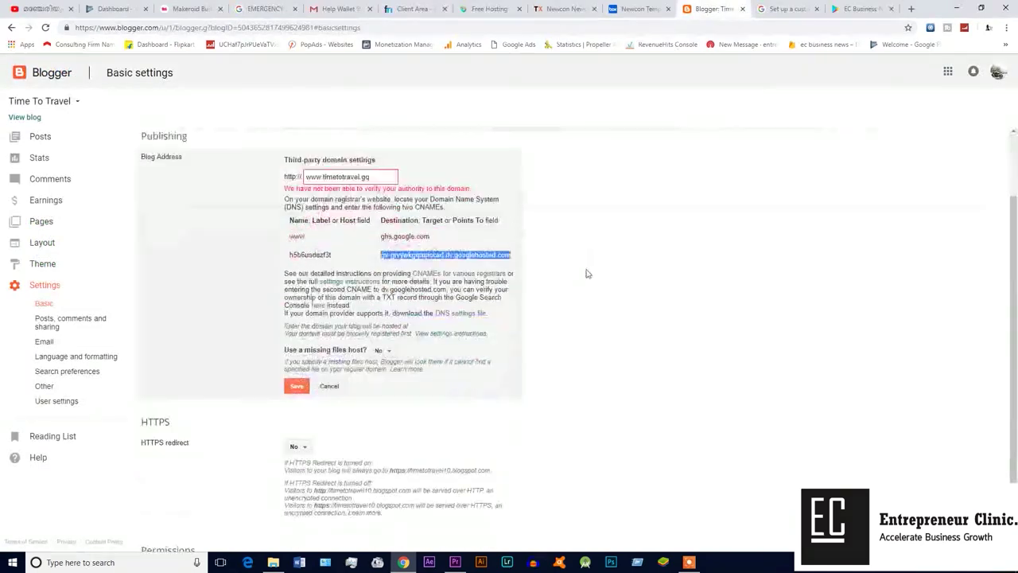